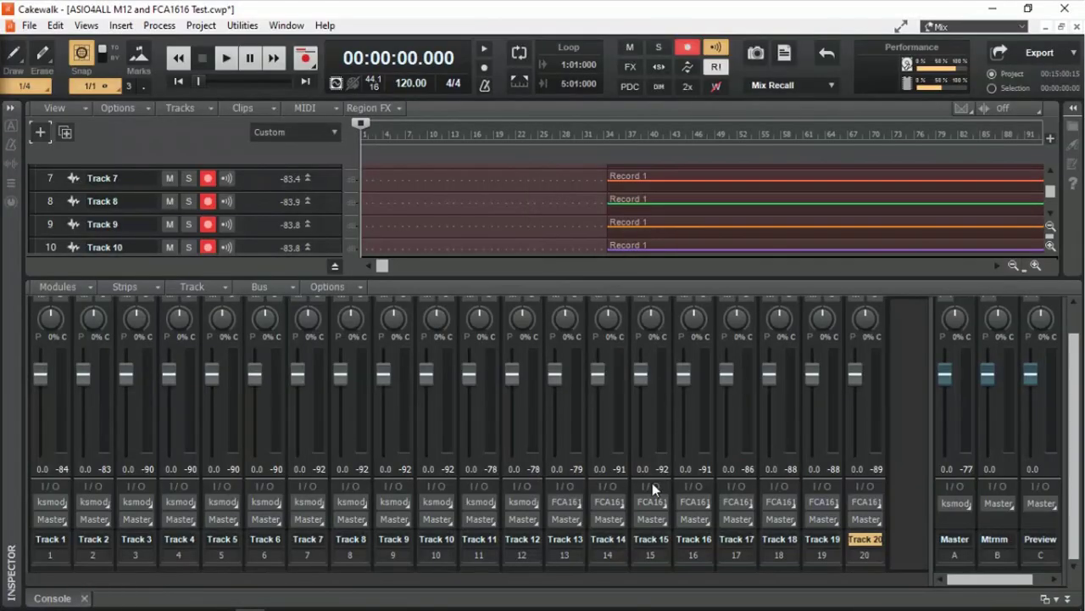
# - Close the Console and zoom the timeline out to review the Record 1 clips on all 20 tracks
pyautogui.scroll(1, 910, 423)
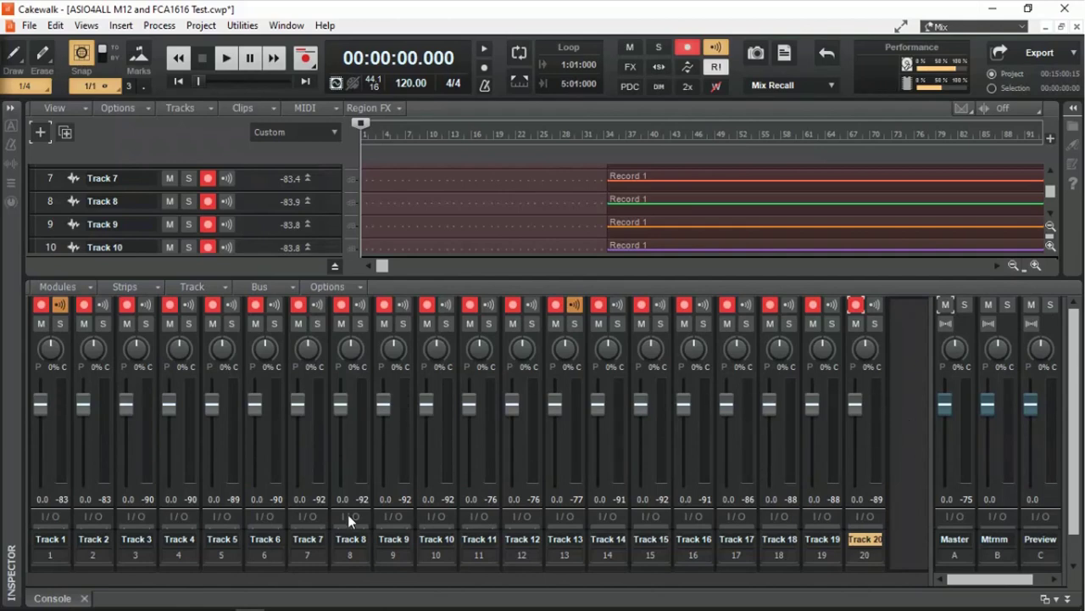
pyautogui.click(83, 598)
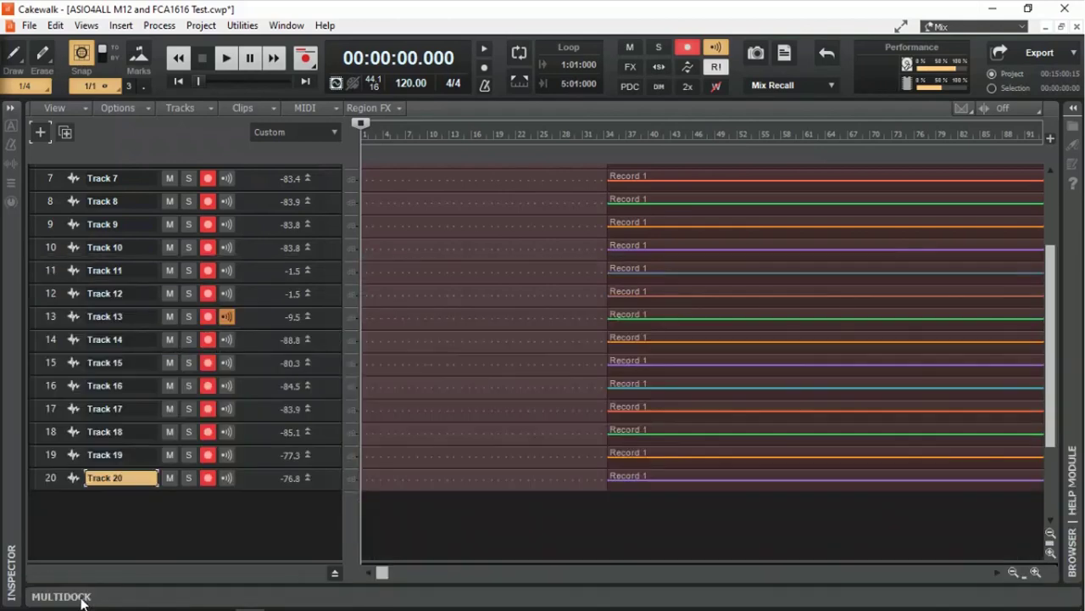
pyautogui.moveTo(554, 136); pyautogui.dragTo(553, 110)
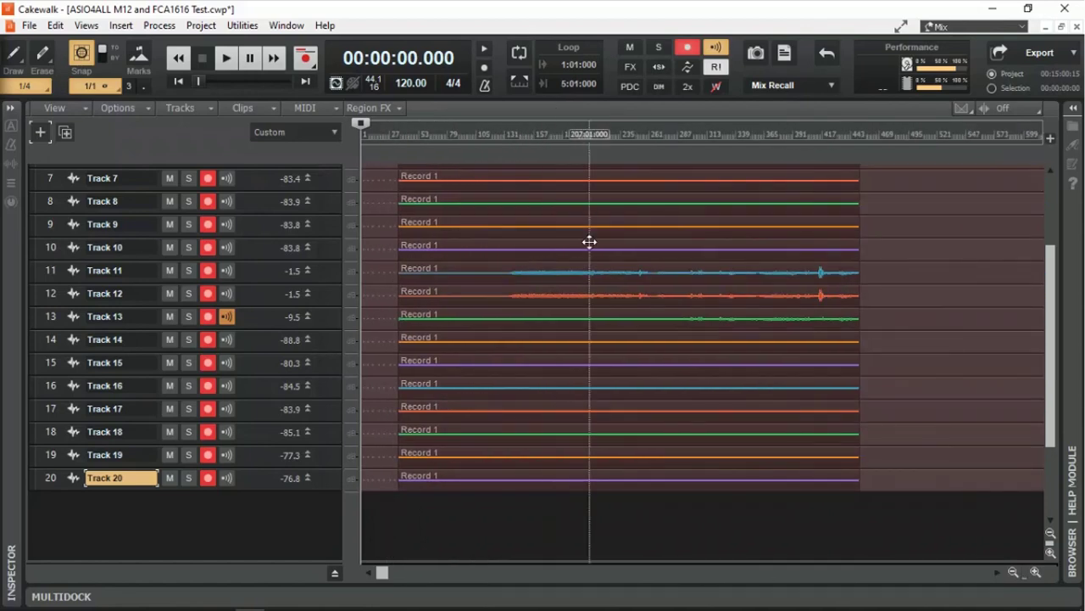
pyautogui.scroll(3, 280, 412)
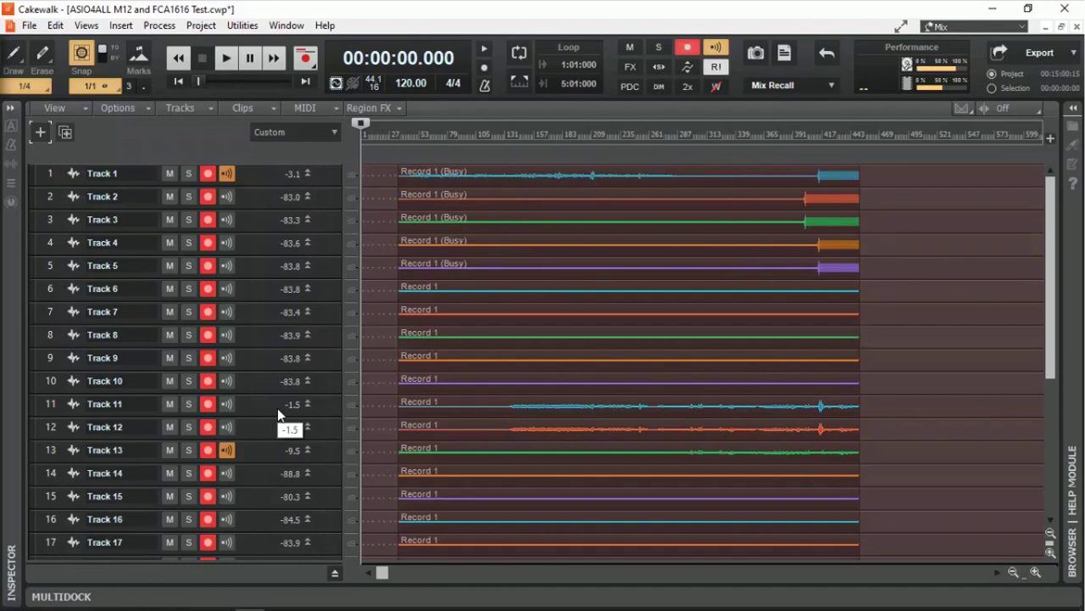
pyautogui.scroll(-5, 516, 419)
pyautogui.scroll(5, 536, 422)
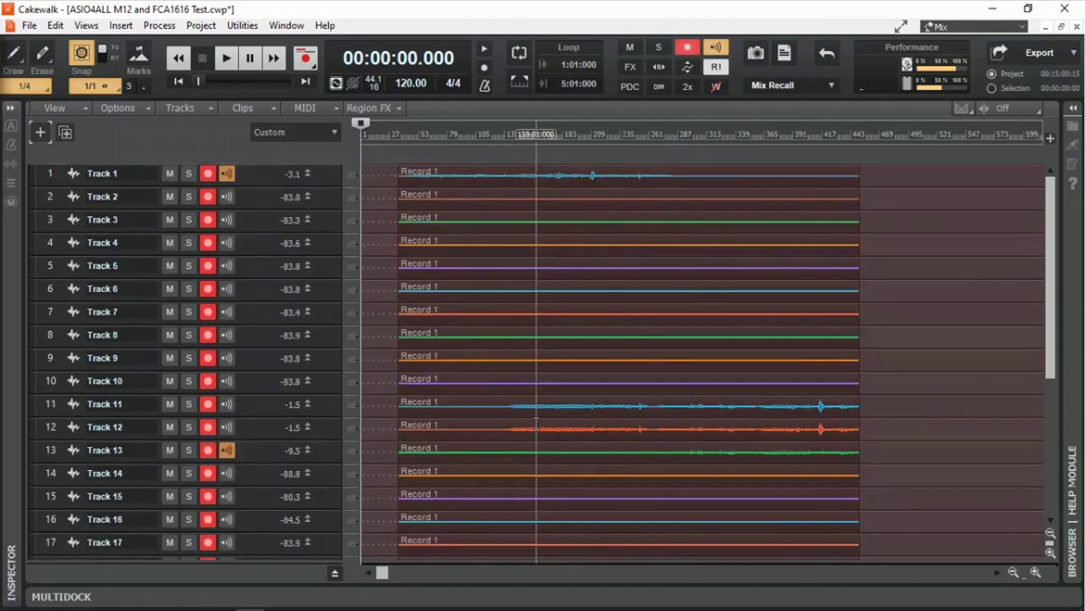
pyautogui.scroll(-3, 536, 421)
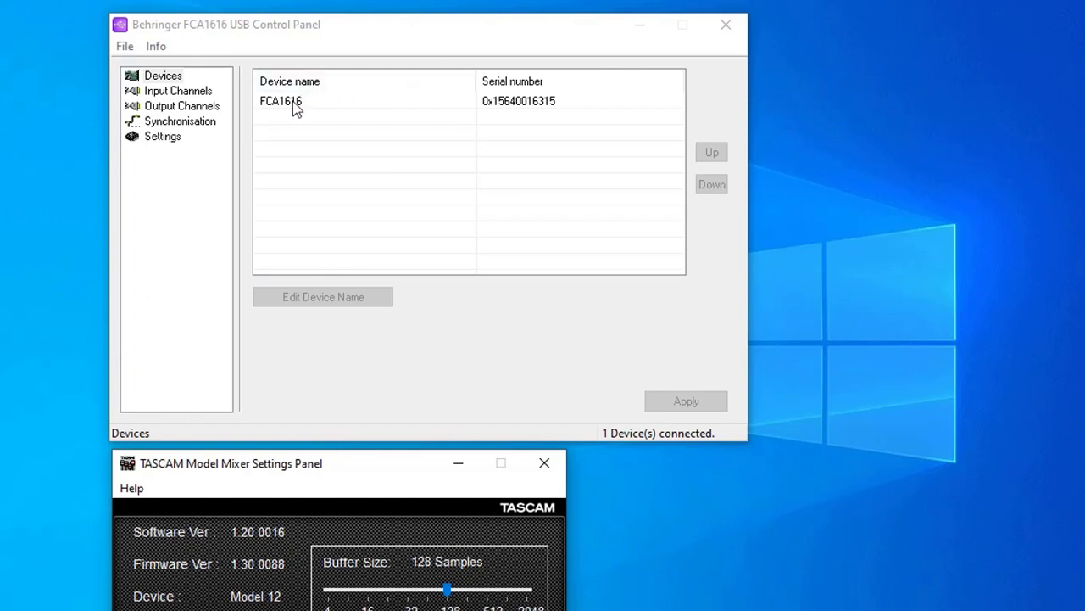
# - Confirm 44.1 kHz and Device Internal Clock in FCA1616 Synchronisation, then view the buffer Settings page
pyautogui.click(170, 122)
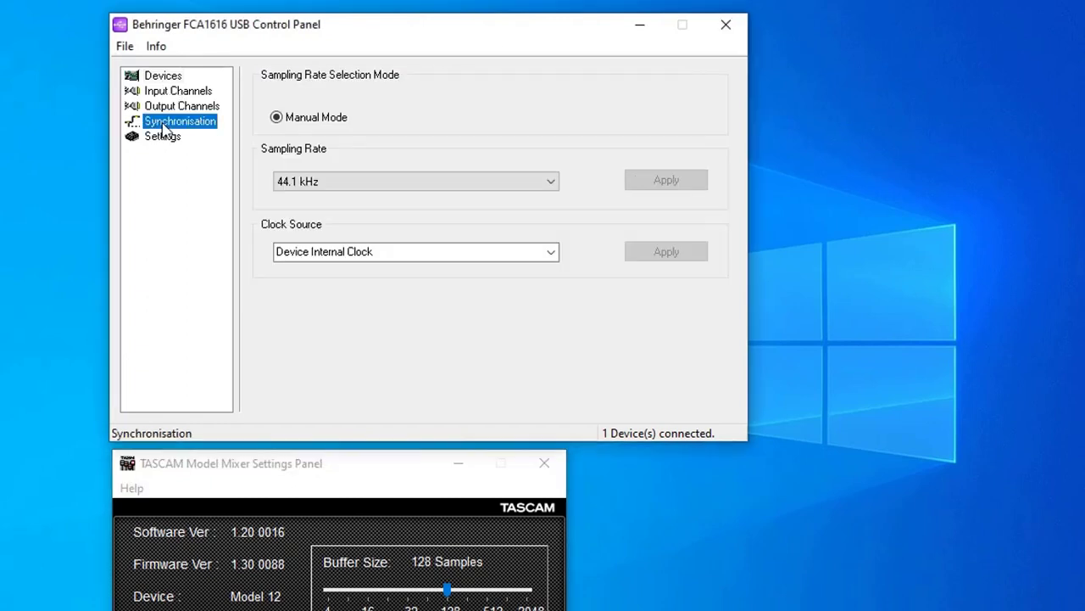
pyautogui.click(310, 182)
pyautogui.click(314, 185)
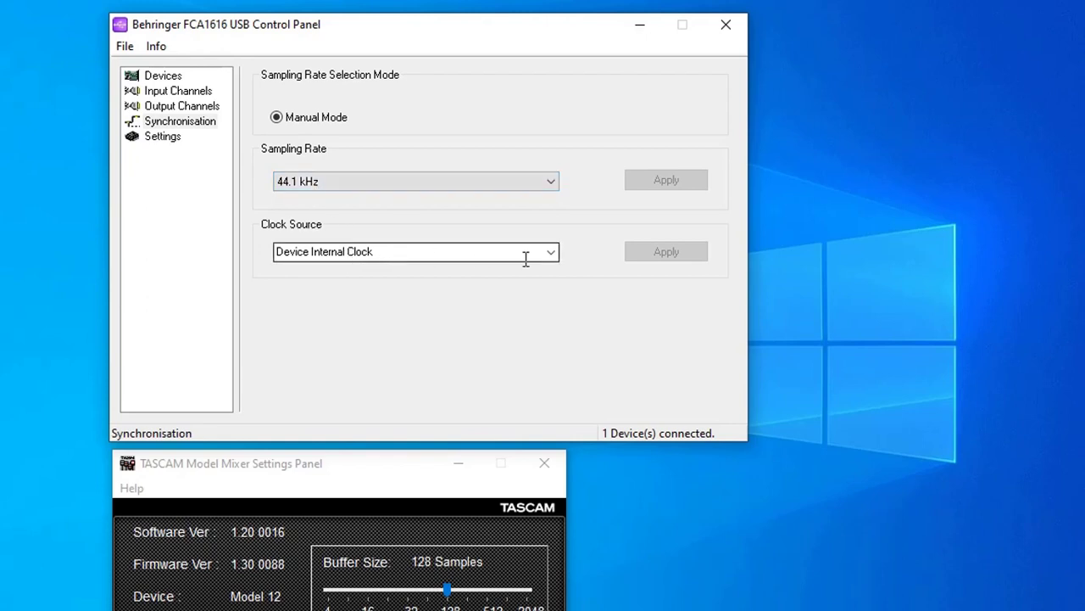
pyautogui.click(551, 255)
pyautogui.click(551, 259)
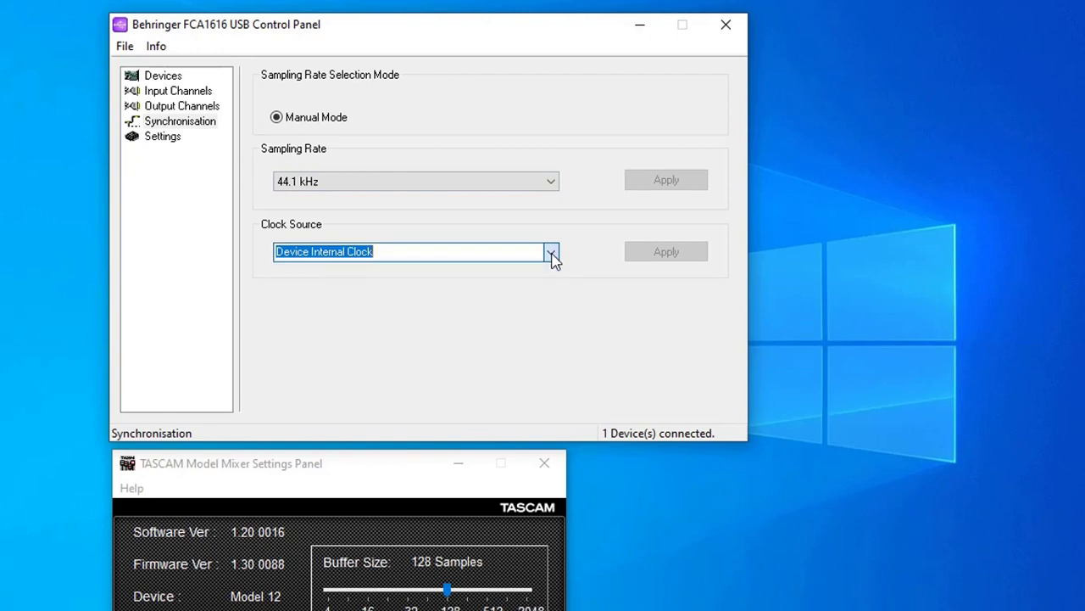
pyautogui.click(159, 139)
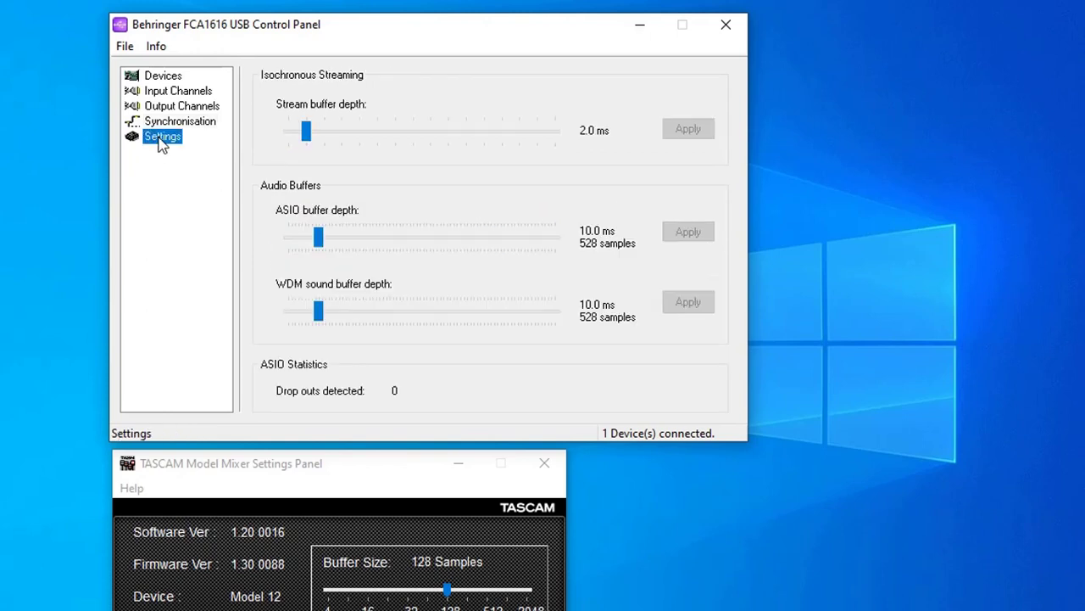
pyautogui.moveTo(322, 253)
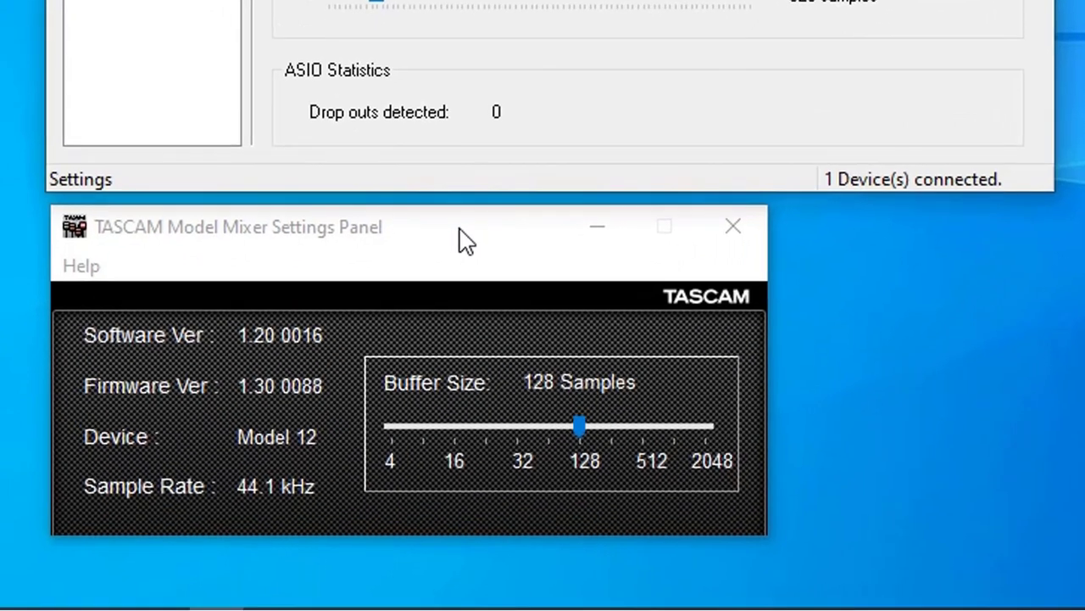
# - Bring the TASCAM Model Mixer Settings Panel forward to check its 44.1 kHz rate and 128-sample buffer
pyautogui.click(465, 242)
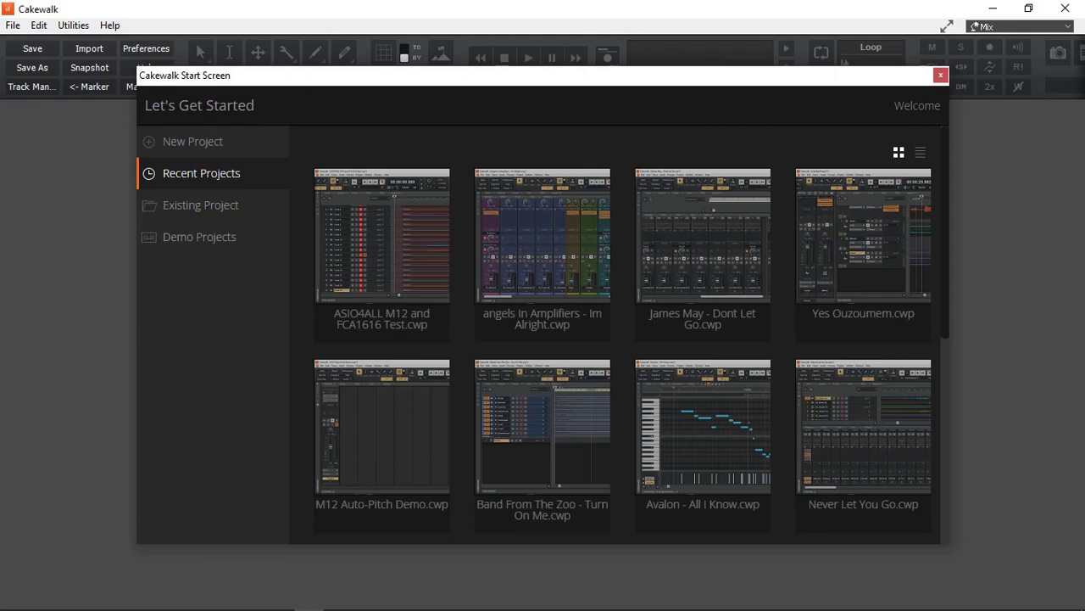
# - In Audio Devices preferences, uncheck the Model Mixer ASIO IN 1–11 input drivers
pyautogui.click(154, 48)
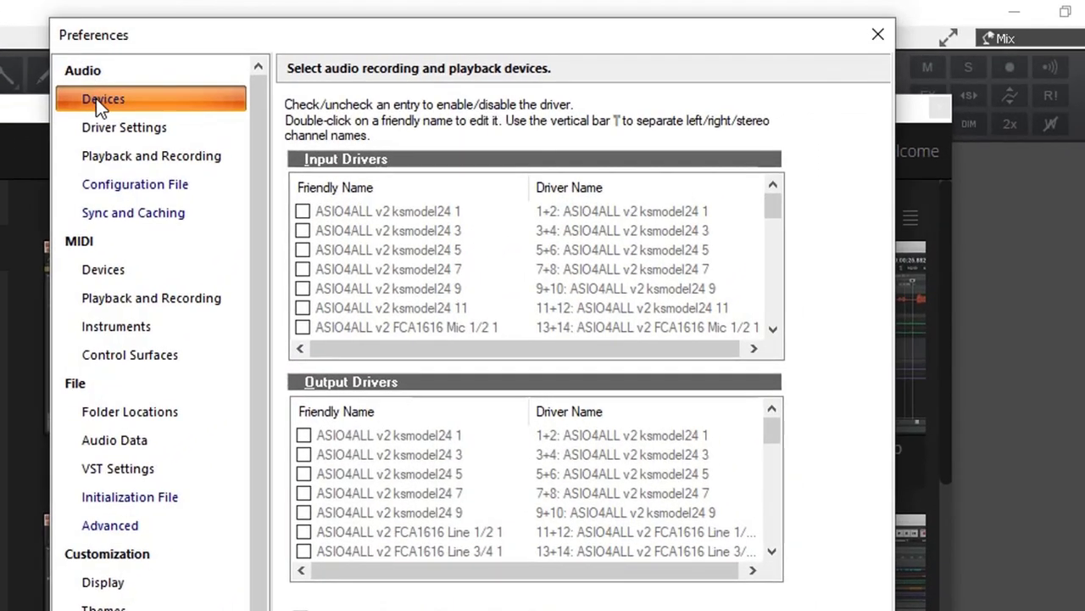
pyautogui.moveTo(772, 204); pyautogui.dragTo(766, 283)
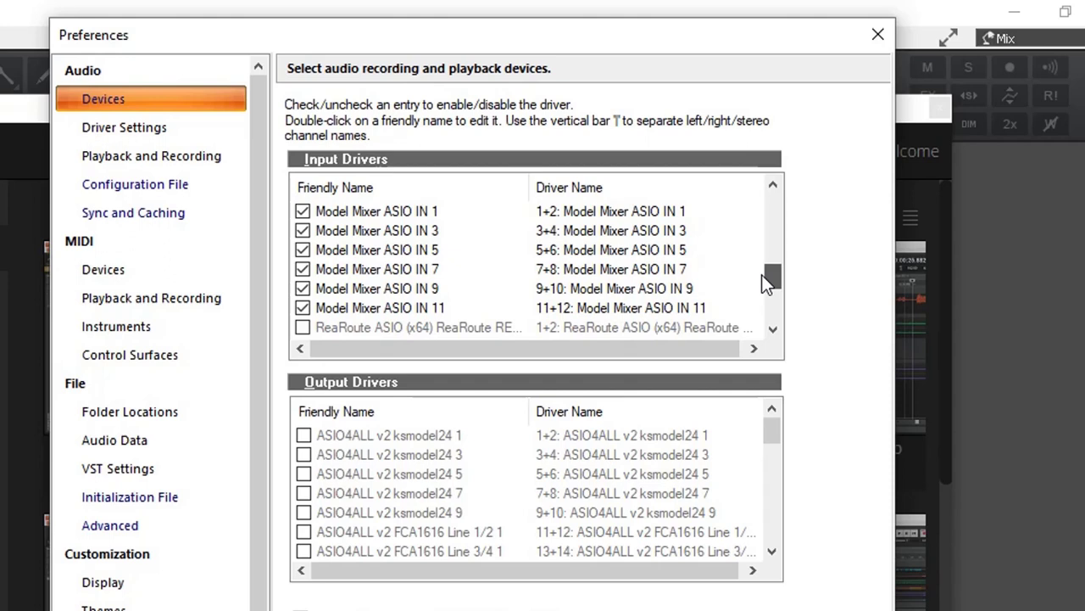
pyautogui.moveTo(765, 284); pyautogui.dragTo(766, 293)
pyautogui.moveTo(772, 433)
pyautogui.mouseDown()
pyautogui.moveTo(782, 539)
pyautogui.moveTo(775, 417)
pyautogui.mouseUp()
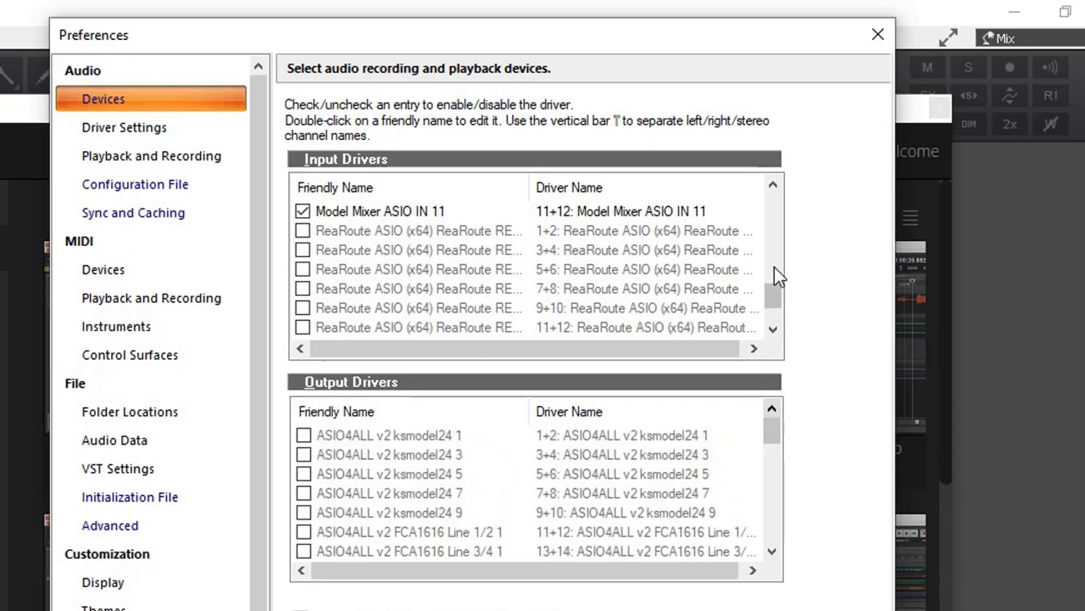
pyautogui.moveTo(775, 294)
pyautogui.mouseDown()
pyautogui.moveTo(770, 261)
pyautogui.moveTo(769, 275)
pyautogui.mouseUp()
pyautogui.click(302, 212)
pyautogui.click(303, 231)
pyautogui.click(303, 250)
pyautogui.click(303, 270)
pyautogui.click(303, 289)
pyautogui.click(303, 308)
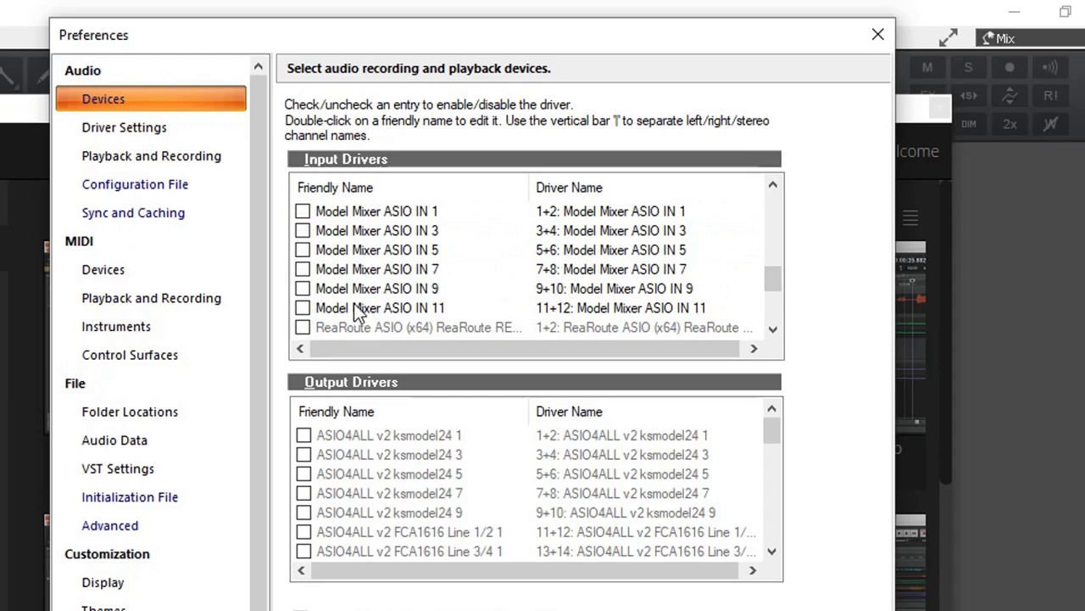
# - Uncheck the Model Mixer ASIO OUT 1–9 output drivers and apply the changes
pyautogui.scroll(-3, 399, 471)
pyautogui.scroll(-3, 399, 471)
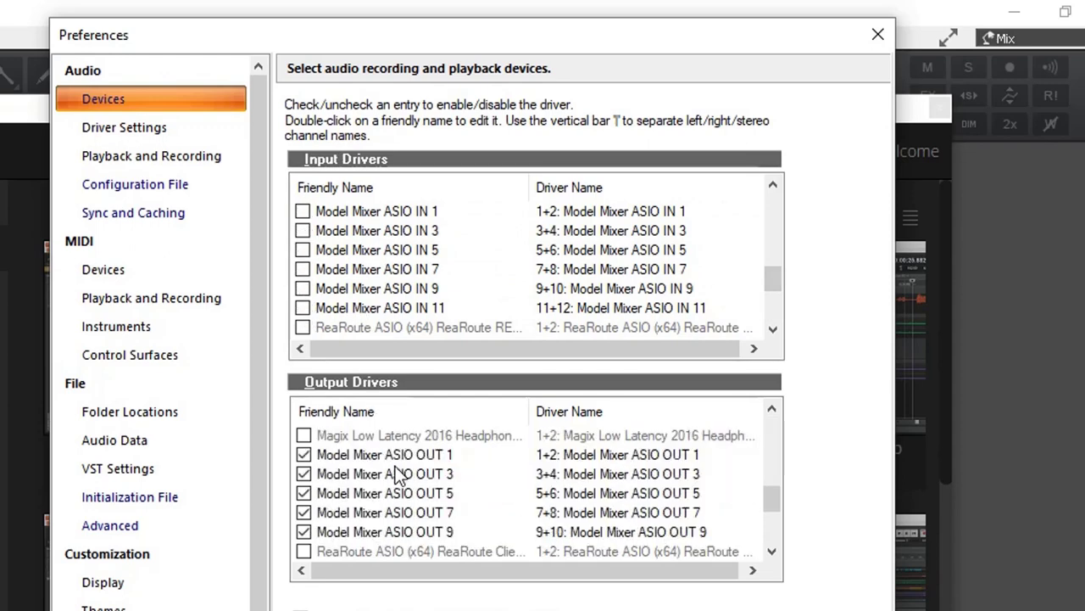
pyautogui.click(303, 455)
pyautogui.click(304, 474)
pyautogui.click(303, 494)
pyautogui.click(304, 512)
pyautogui.click(303, 532)
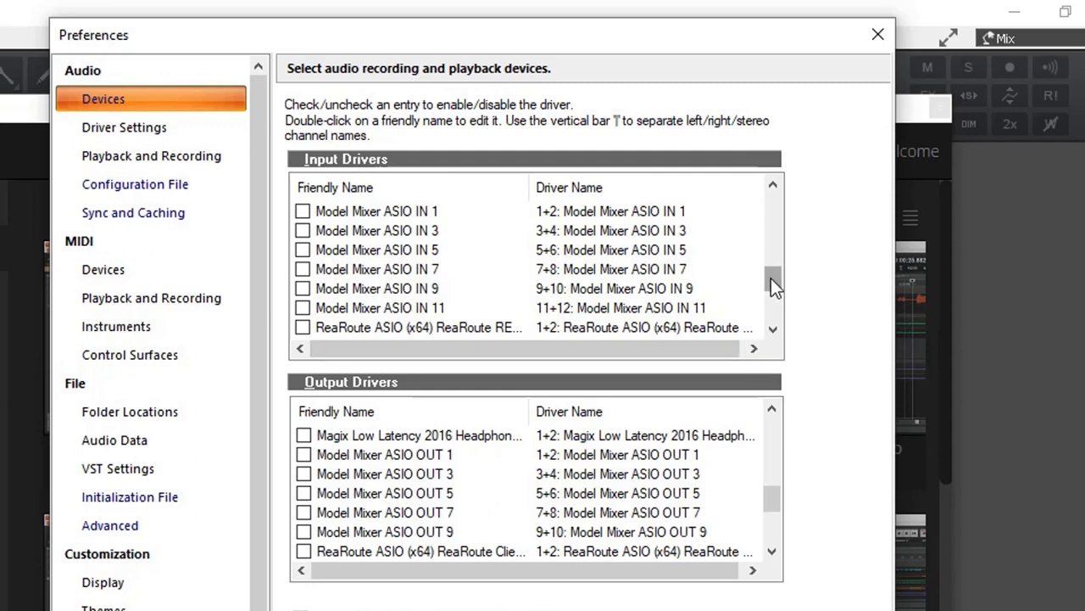
pyautogui.moveTo(771, 278); pyautogui.dragTo(791, 308)
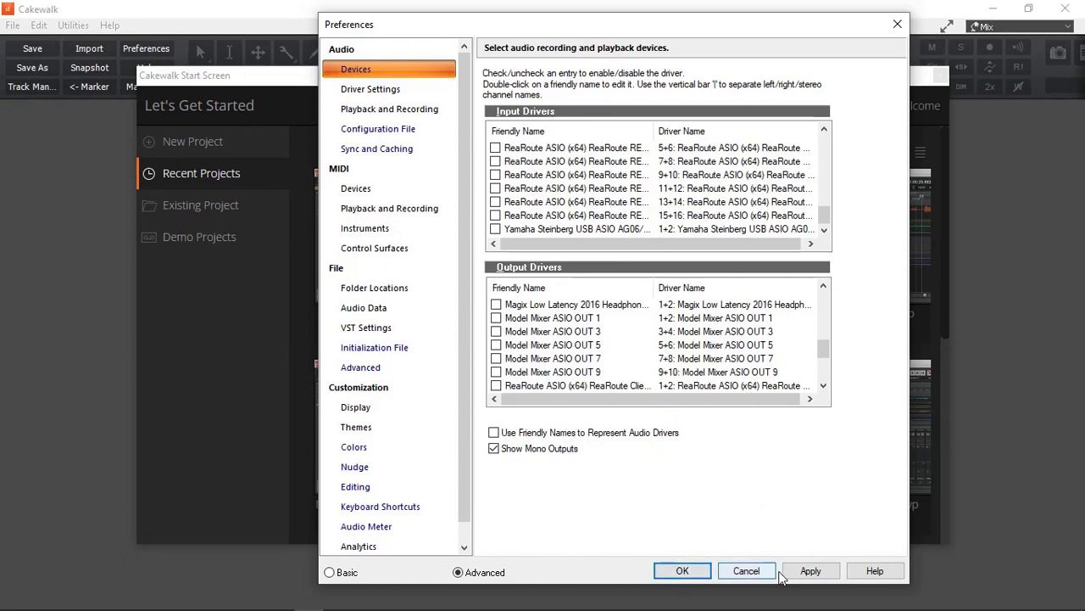
pyautogui.click(811, 570)
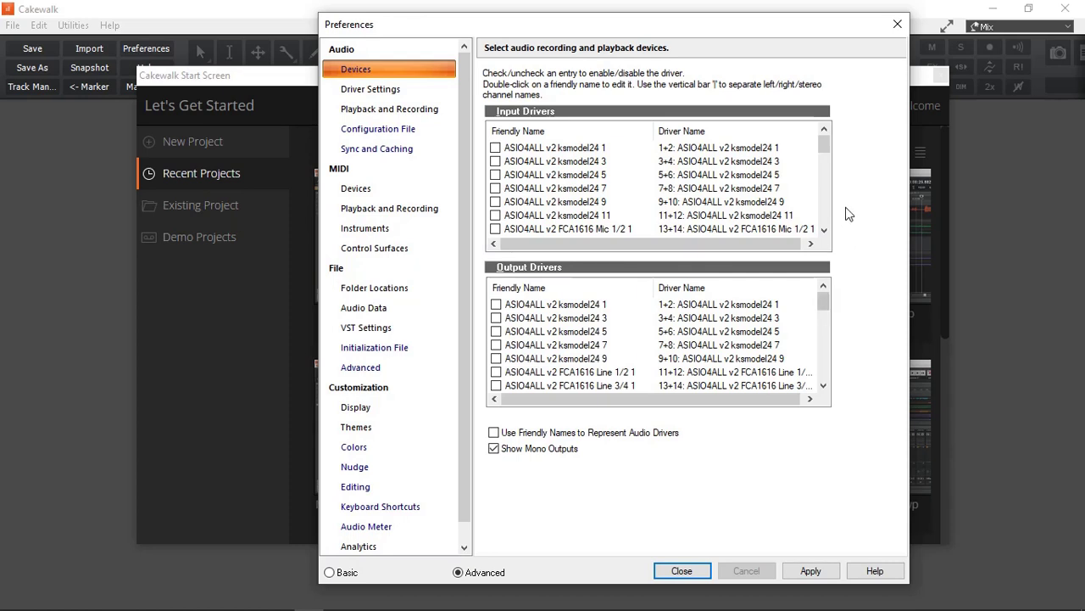
# - Check ASIO4ALL v2 ksmodel24 1 under both Input Drivers and Output Drivers and apply
pyautogui.moveTo(824, 142)
pyautogui.mouseDown()
pyautogui.moveTo(831, 240)
pyautogui.moveTo(829, 139)
pyautogui.mouseUp()
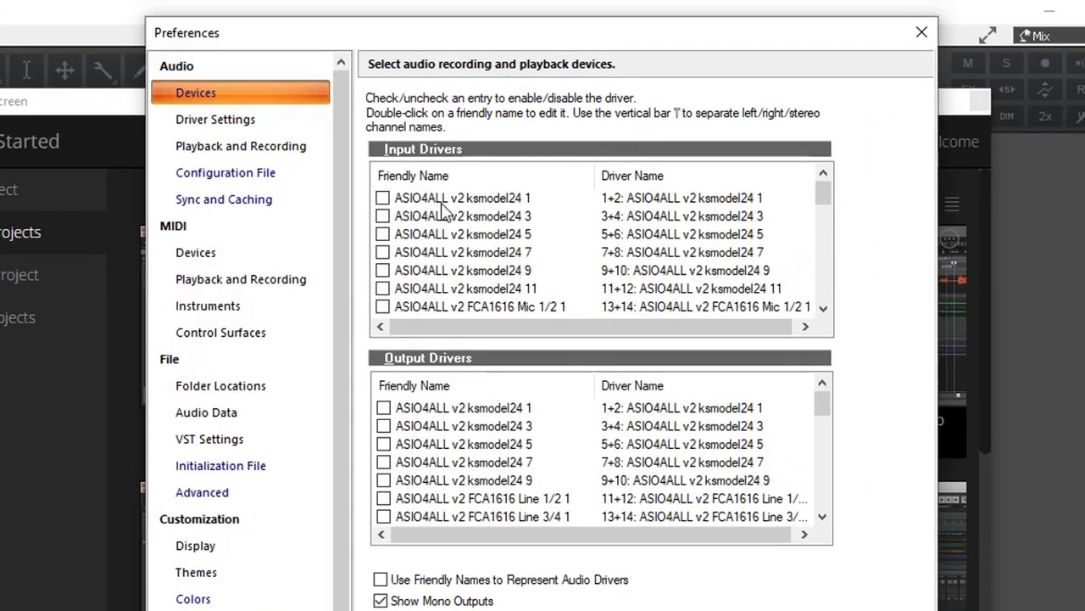
pyautogui.click(441, 205)
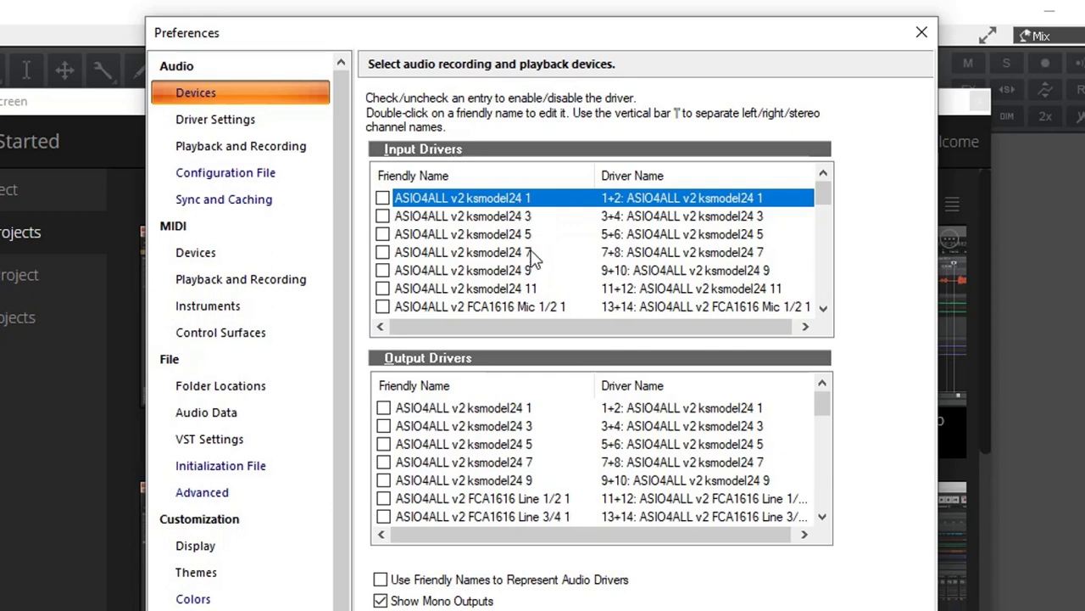
pyautogui.scroll(-2, 530, 292)
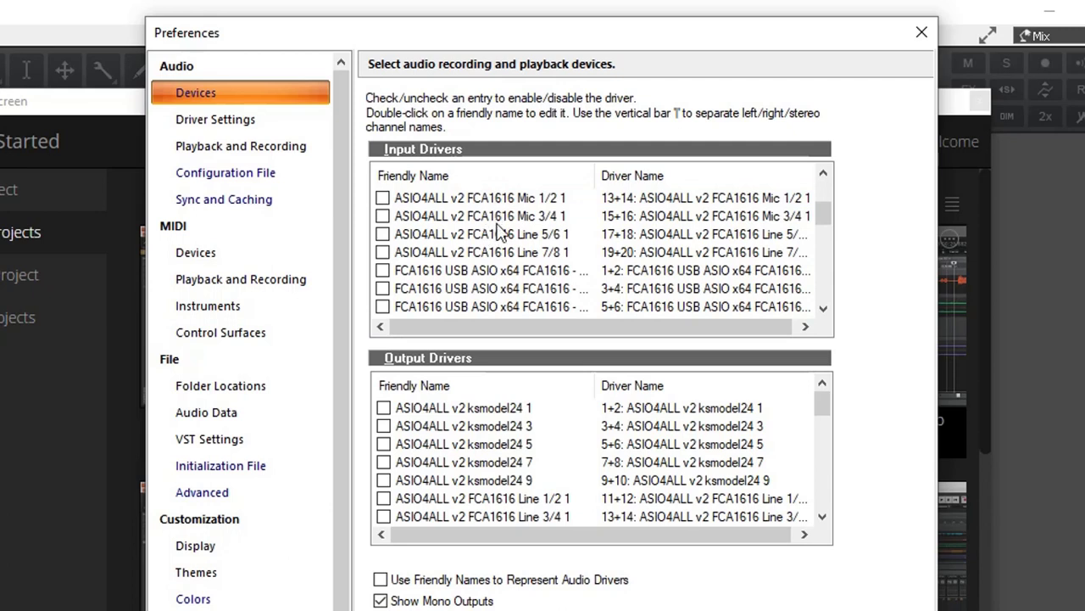
pyautogui.press('Home')
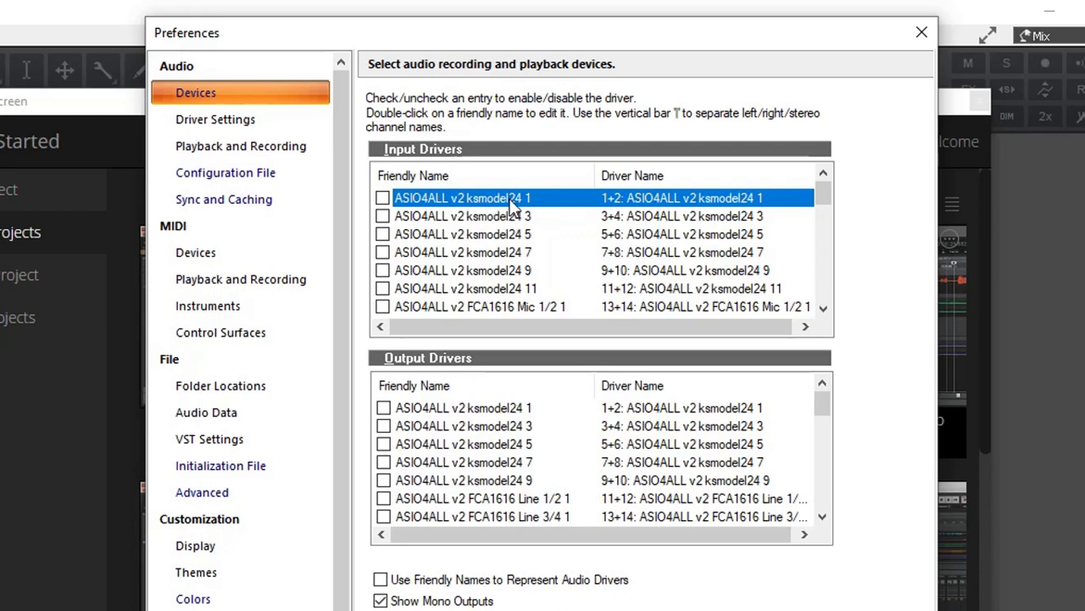
pyautogui.click(383, 198)
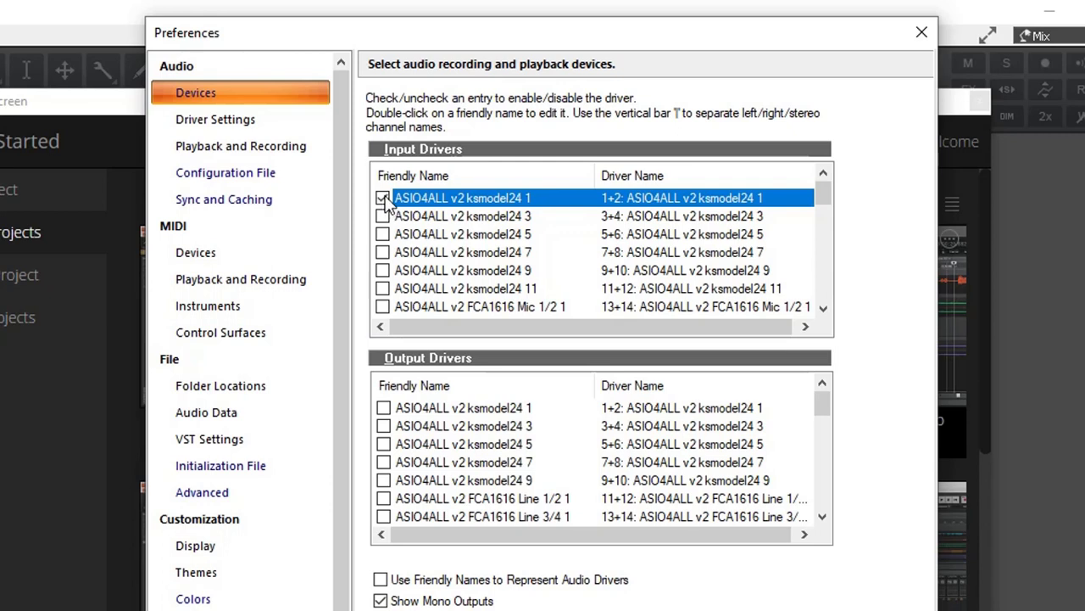
pyautogui.click(382, 408)
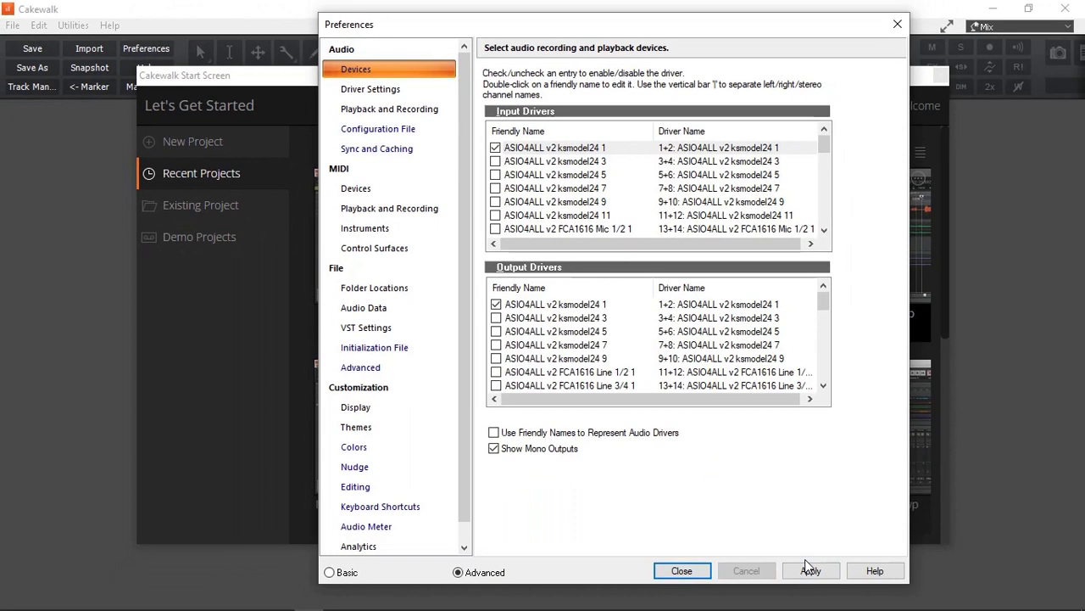
pyautogui.click(810, 570)
pyautogui.click(810, 571)
# - From Driver Settings open the ASIO4ALL panel in simple view and power on High Definition Audio Device
pyautogui.press('Return')
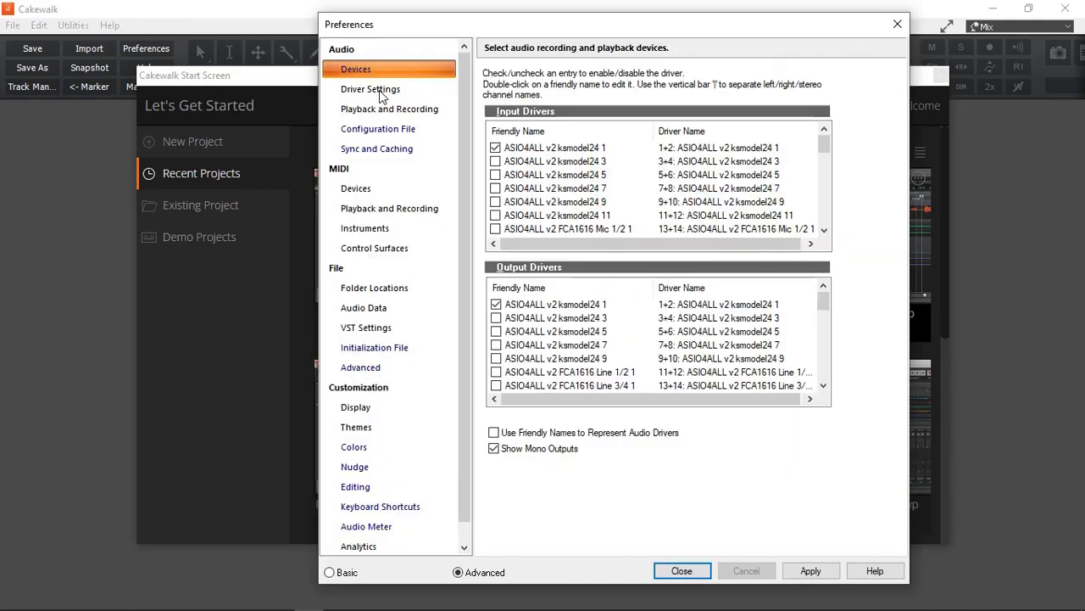
pyautogui.click(379, 91)
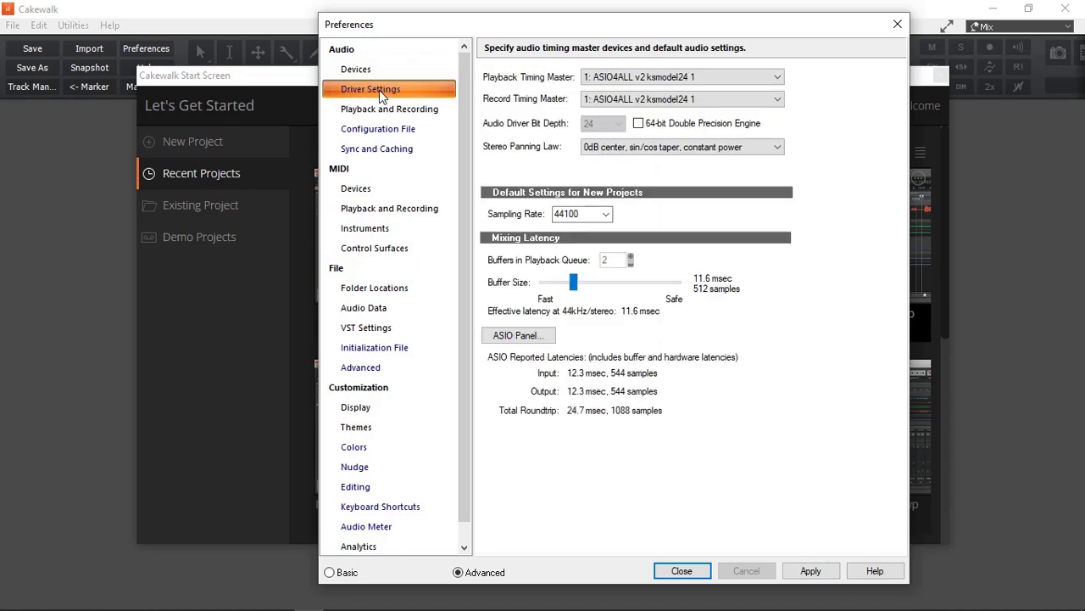
pyautogui.click(523, 338)
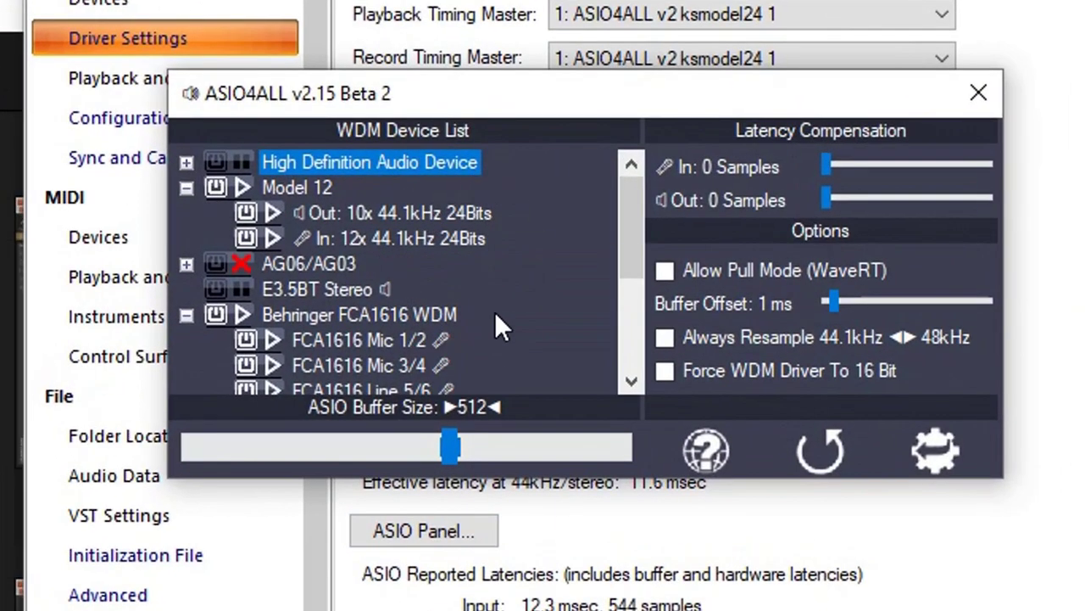
pyautogui.moveTo(636, 239); pyautogui.dragTo(644, 215)
pyautogui.click(934, 446)
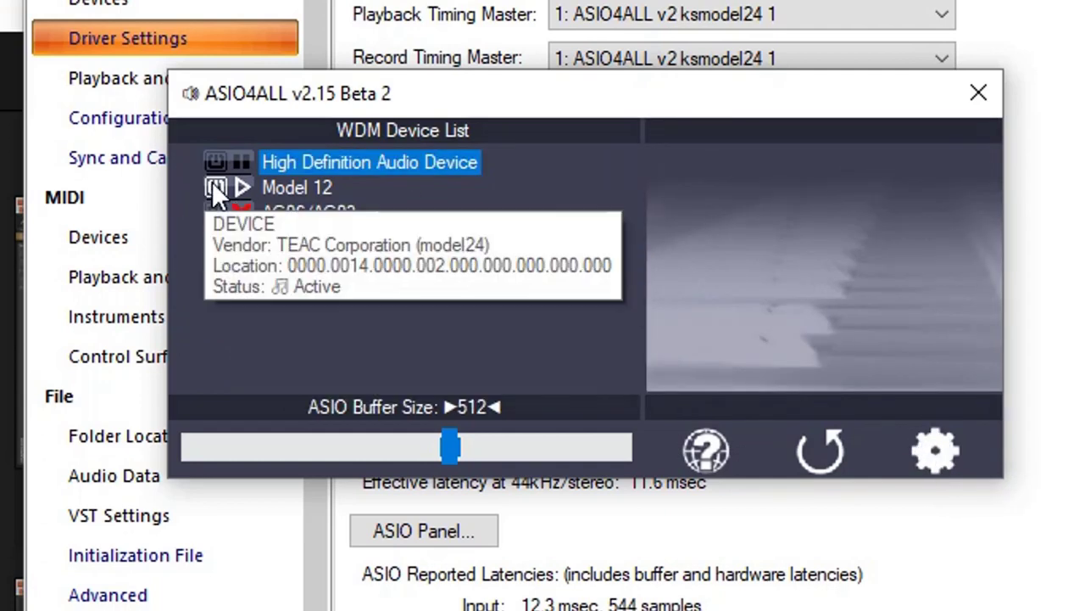
pyautogui.click(215, 159)
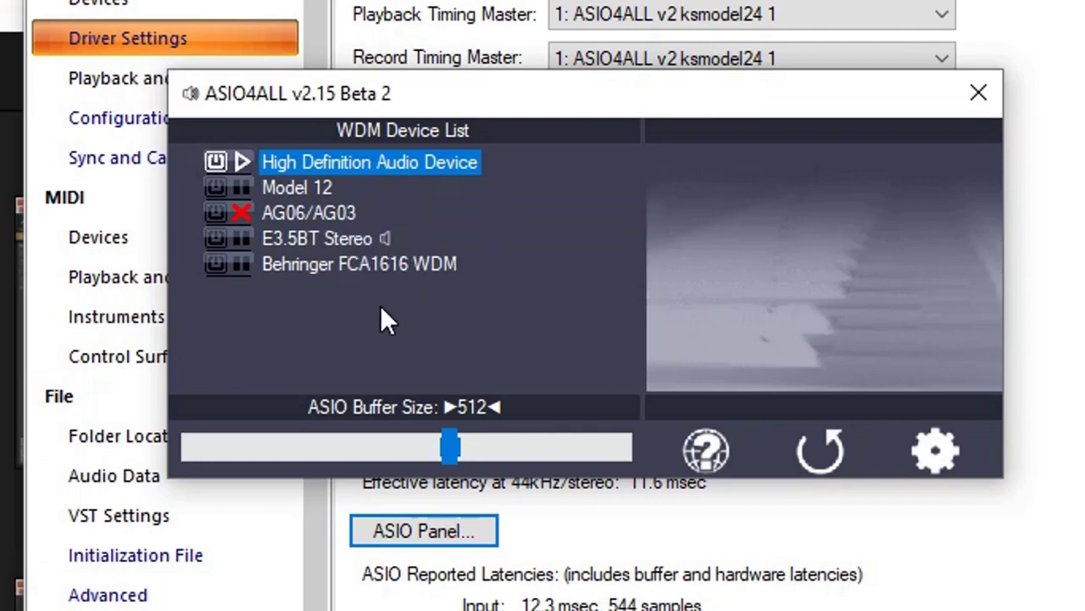
# - Switch ASIO4ALL to advanced view and expand the High Definition Audio Device's inputs and outputs
pyautogui.click(935, 449)
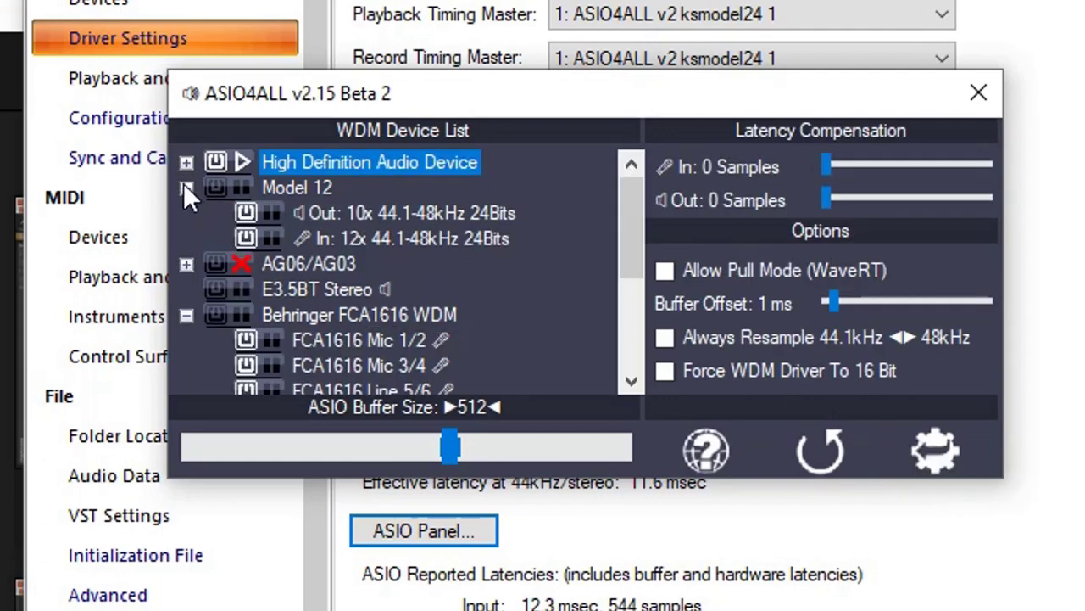
pyautogui.click(185, 158)
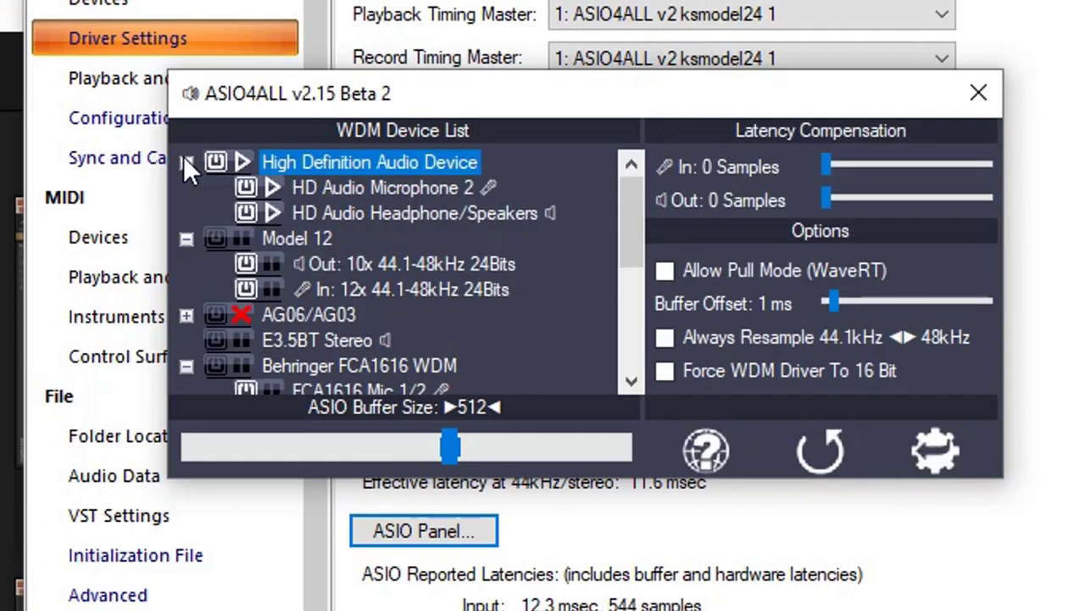
pyautogui.moveTo(388, 195)
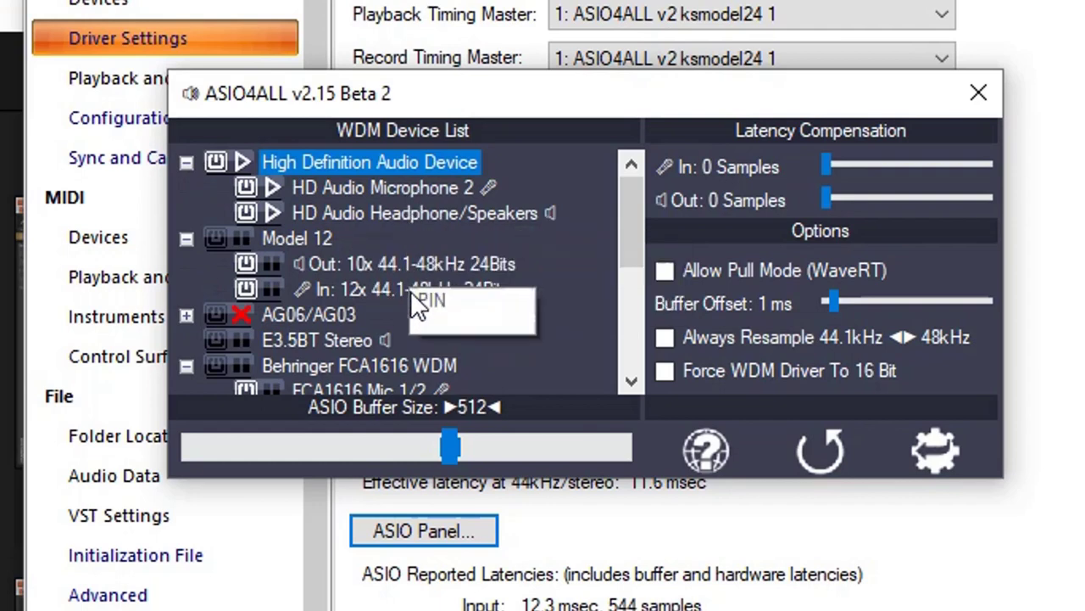
pyautogui.moveTo(439, 215)
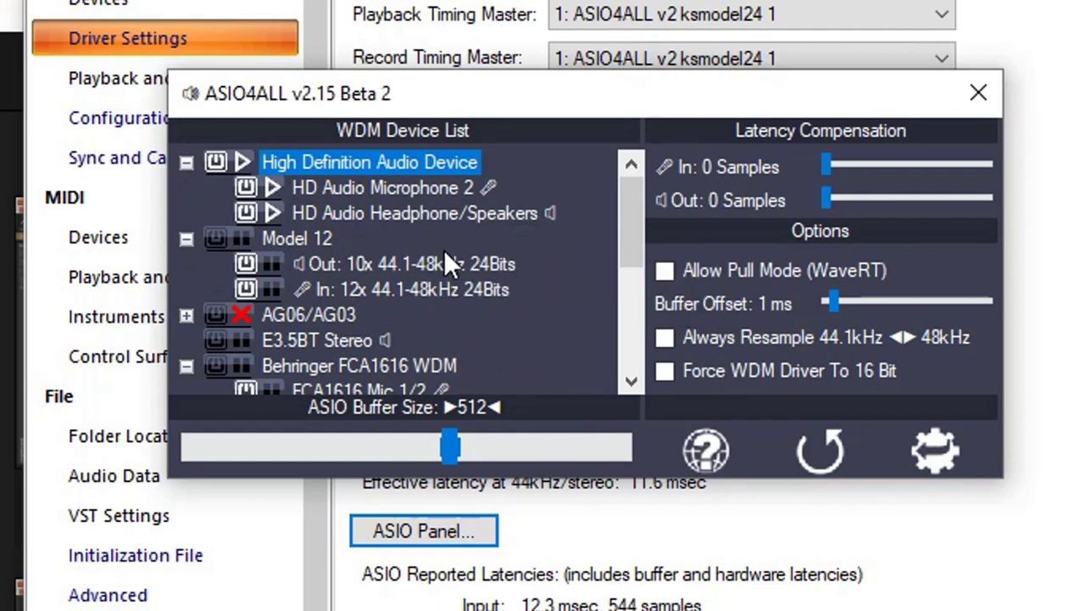
pyautogui.moveTo(413, 262)
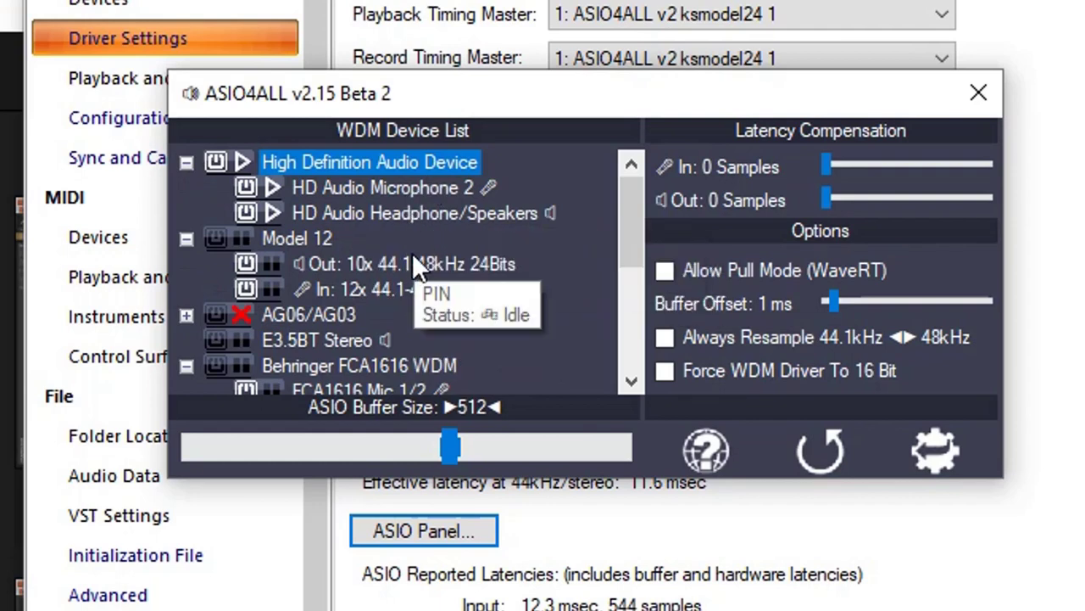
# - Collapse all device nodes and inspect the Model 12 and Behringer FCA1616 WDM settings
pyautogui.click(186, 238)
pyautogui.click(186, 265)
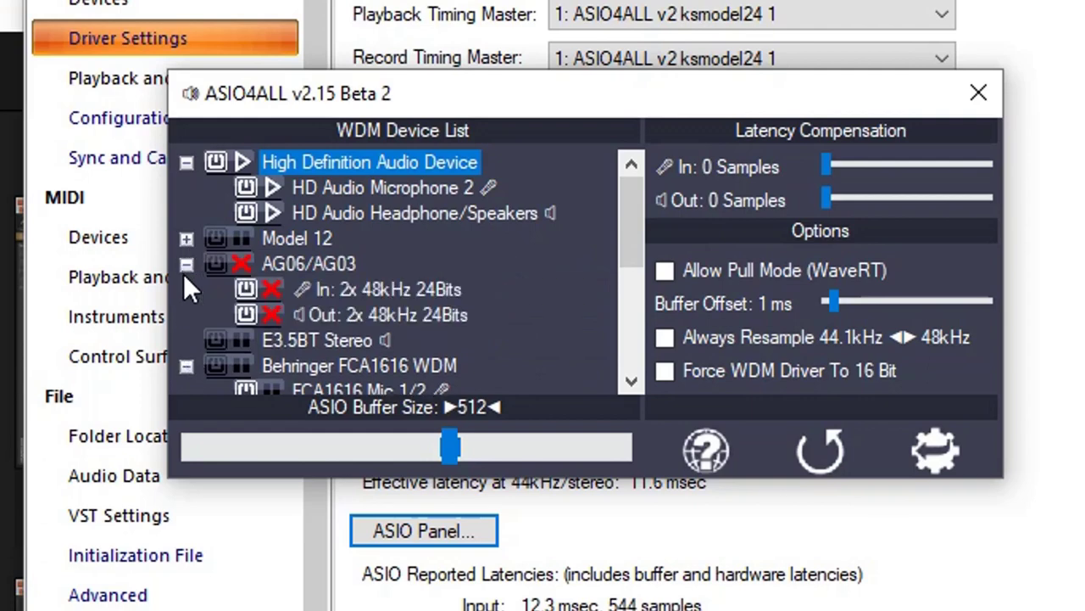
pyautogui.click(185, 264)
pyautogui.click(186, 315)
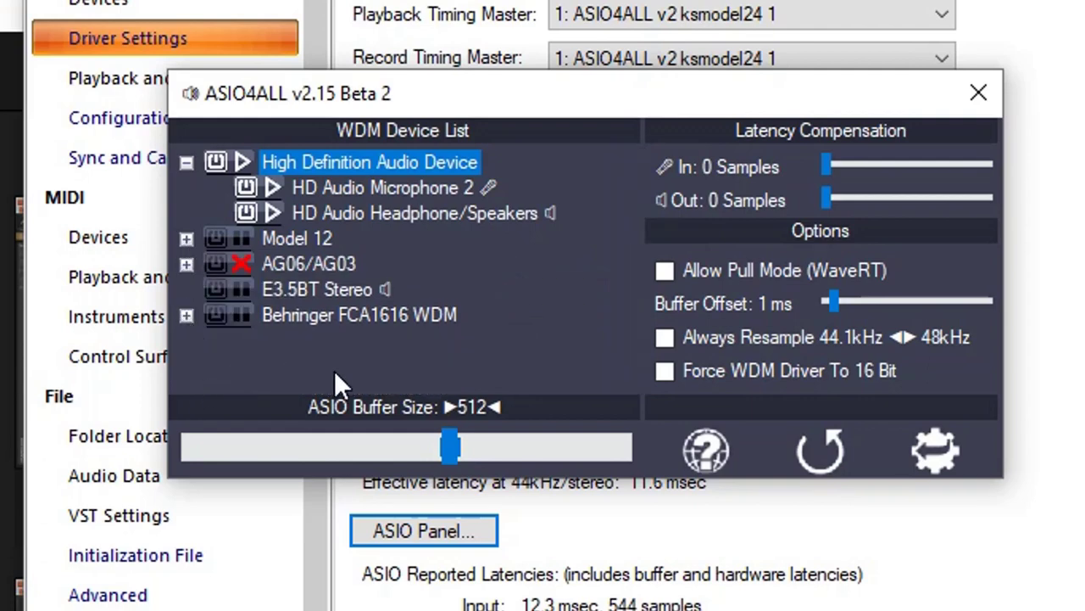
pyautogui.click(310, 238)
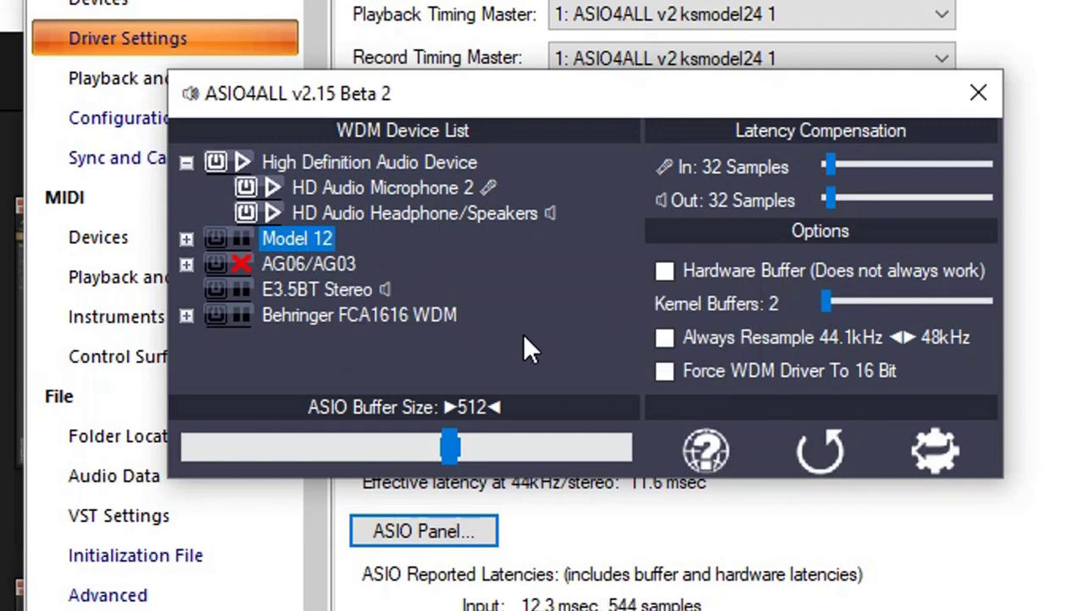
pyautogui.click(355, 312)
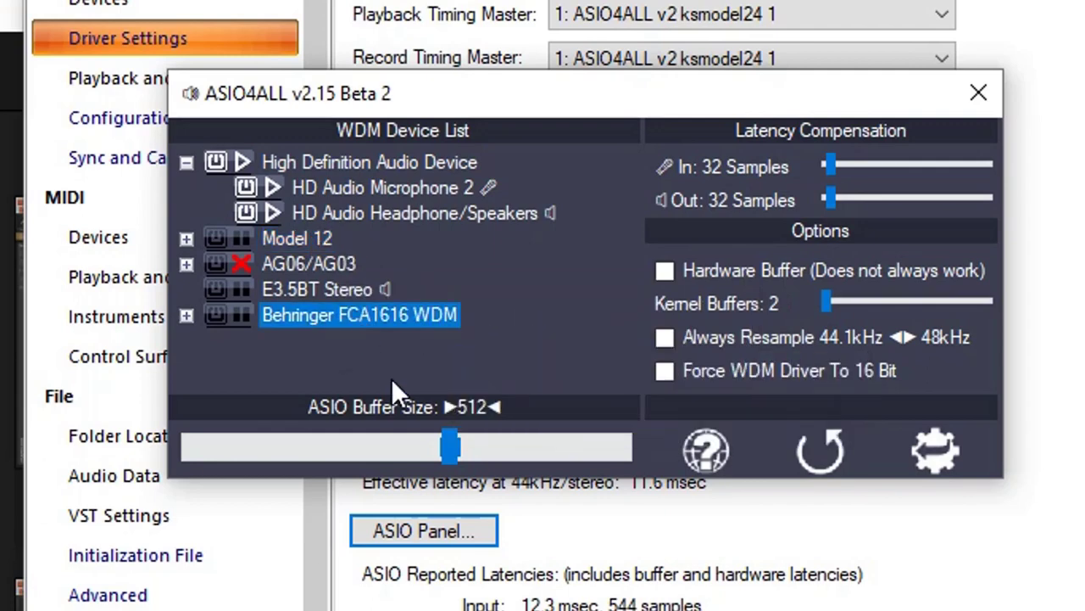
pyautogui.moveTo(320, 262)
pyautogui.click(186, 162)
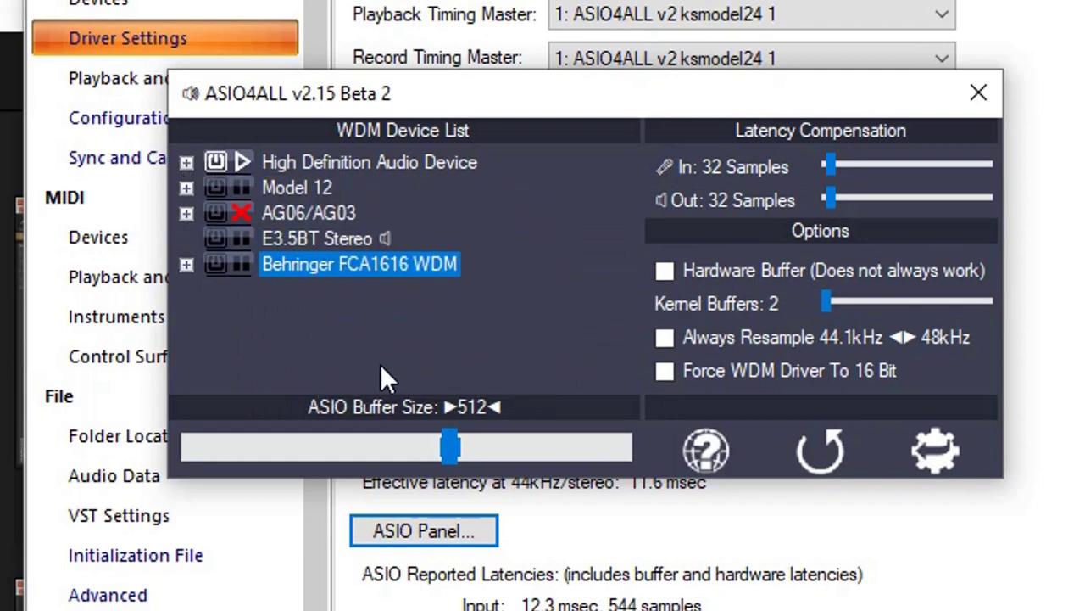
# - Close ASIO4ALL and review the enabled HD Audio Microphone input and Headphone/Speakers 1 output drivers
pyautogui.click(978, 92)
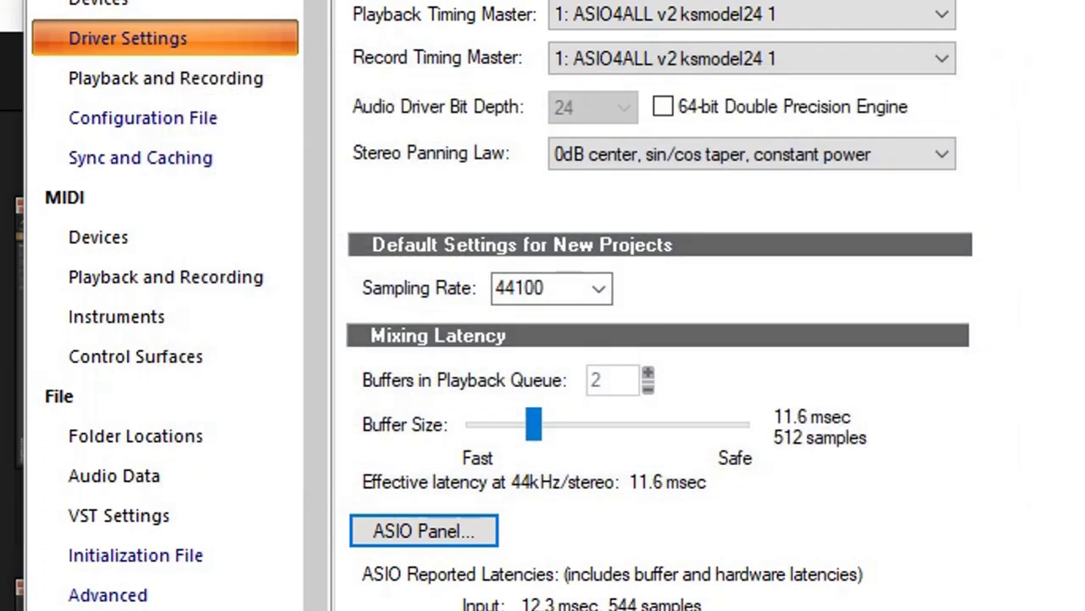
pyautogui.press('Up')
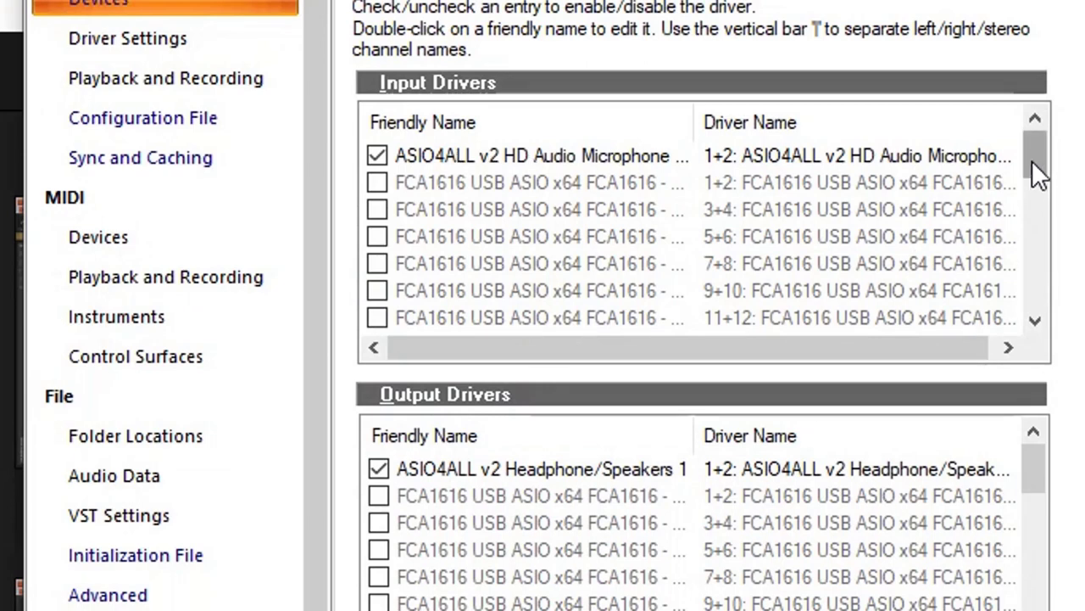
pyautogui.moveTo(1032, 160)
pyautogui.mouseDown()
pyautogui.moveTo(1032, 205)
pyautogui.moveTo(1025, 157)
pyautogui.mouseUp()
pyautogui.click(580, 157)
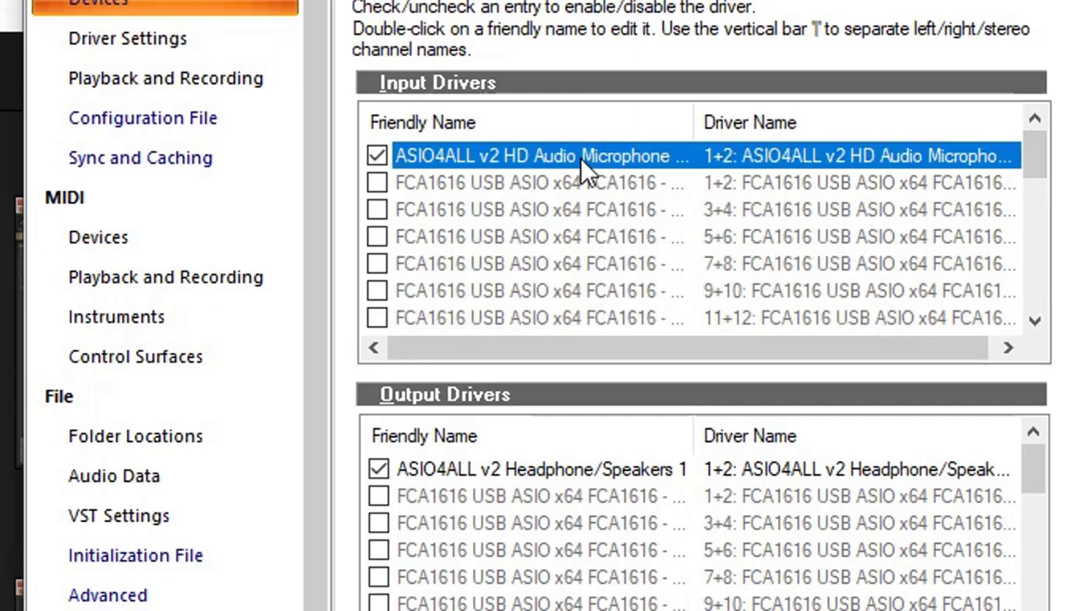
pyautogui.click(580, 472)
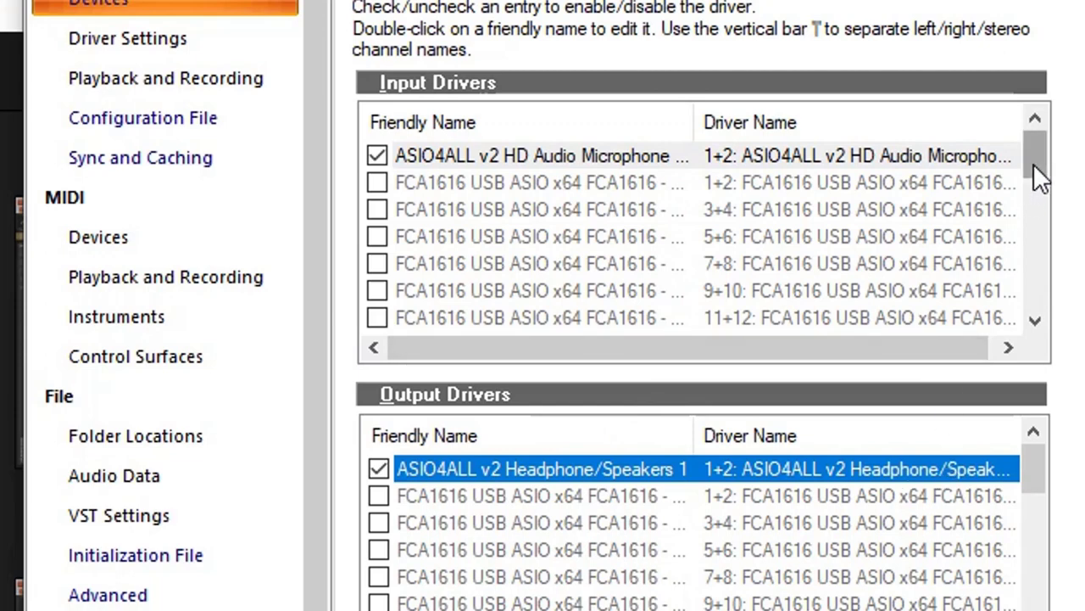
pyautogui.moveTo(1033, 163); pyautogui.dragTo(1005, 144)
# - Reopen the ASIO4ALL panel, power on Model 12 and FCA1616 WDM, and power off High Definition Audio
pyautogui.click(119, 42)
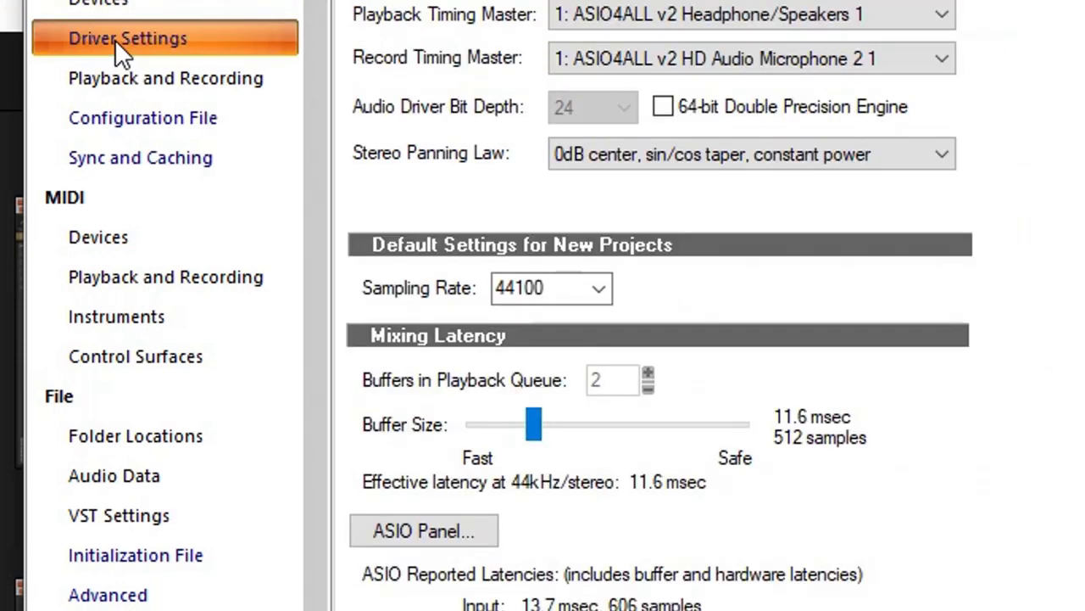
pyautogui.click(431, 530)
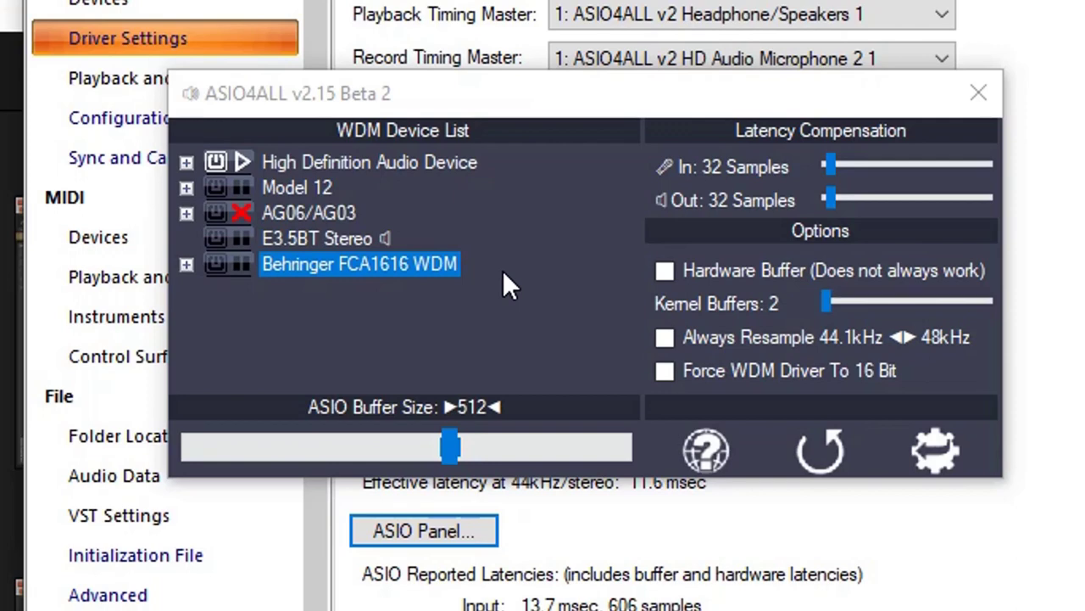
pyautogui.click(215, 187)
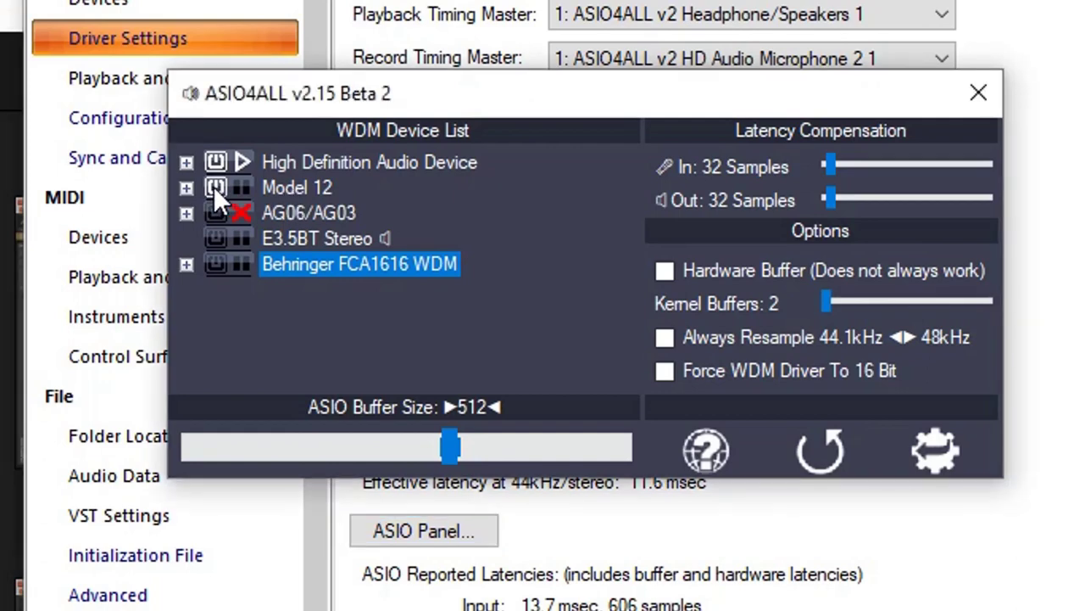
pyautogui.moveTo(214, 164)
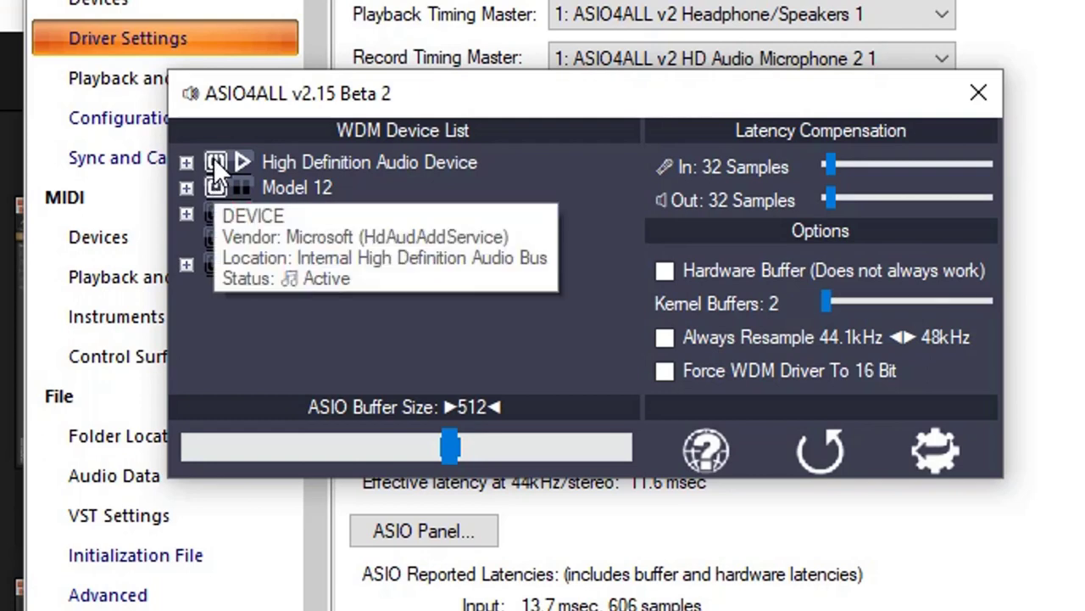
pyautogui.click(214, 161)
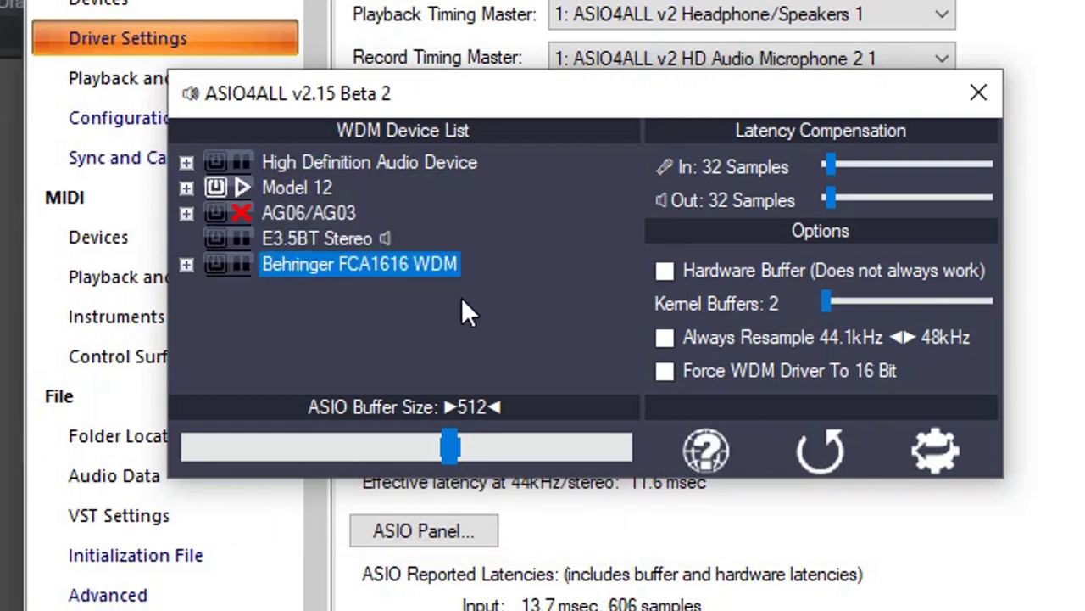
pyautogui.click(215, 261)
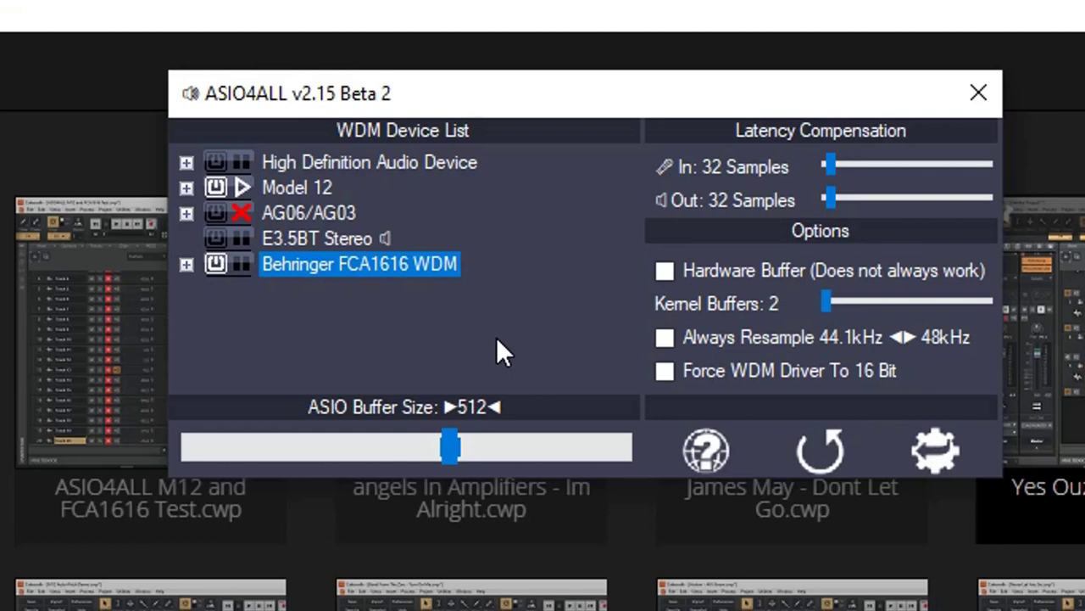
# - Expand Model 12 and Behringer FCA1616 WDM to browse their Mic, Line and ADAT channel pins
pyautogui.click(186, 187)
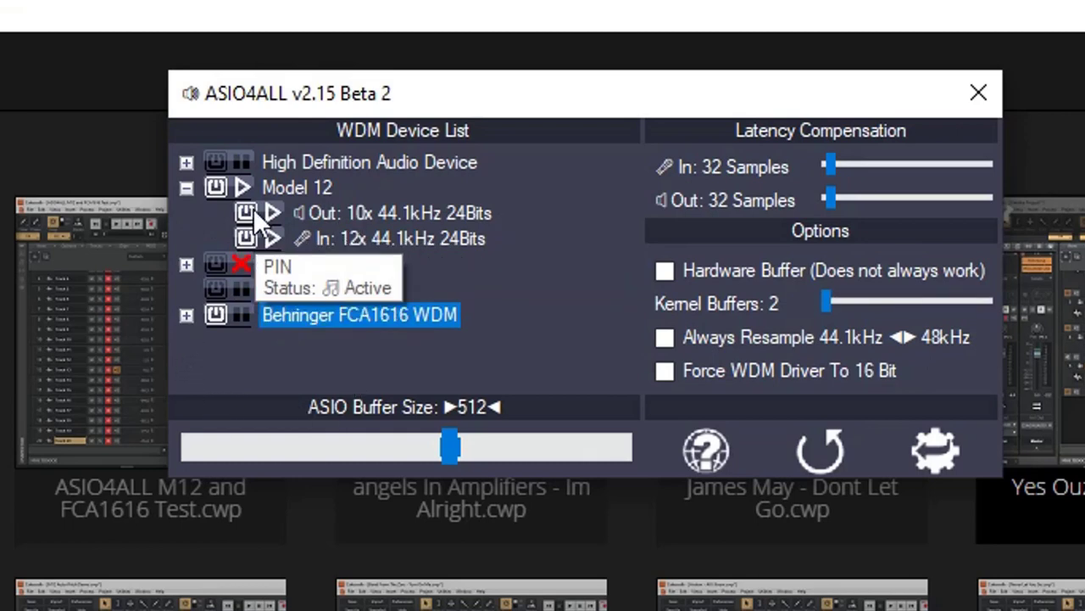
pyautogui.click(185, 317)
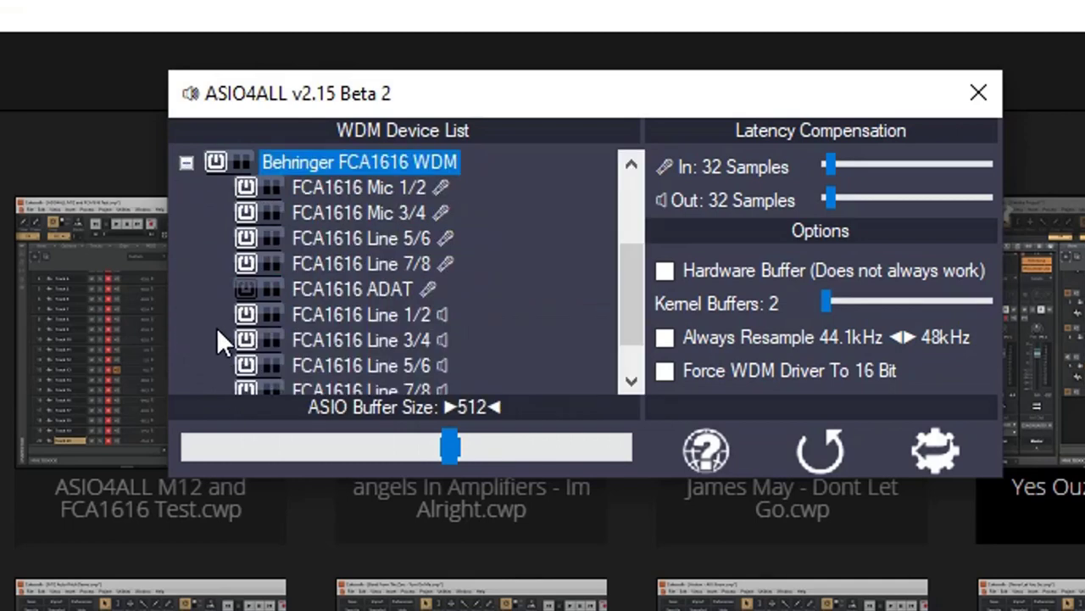
pyautogui.moveTo(430, 188)
pyautogui.scroll(-1, 490, 310)
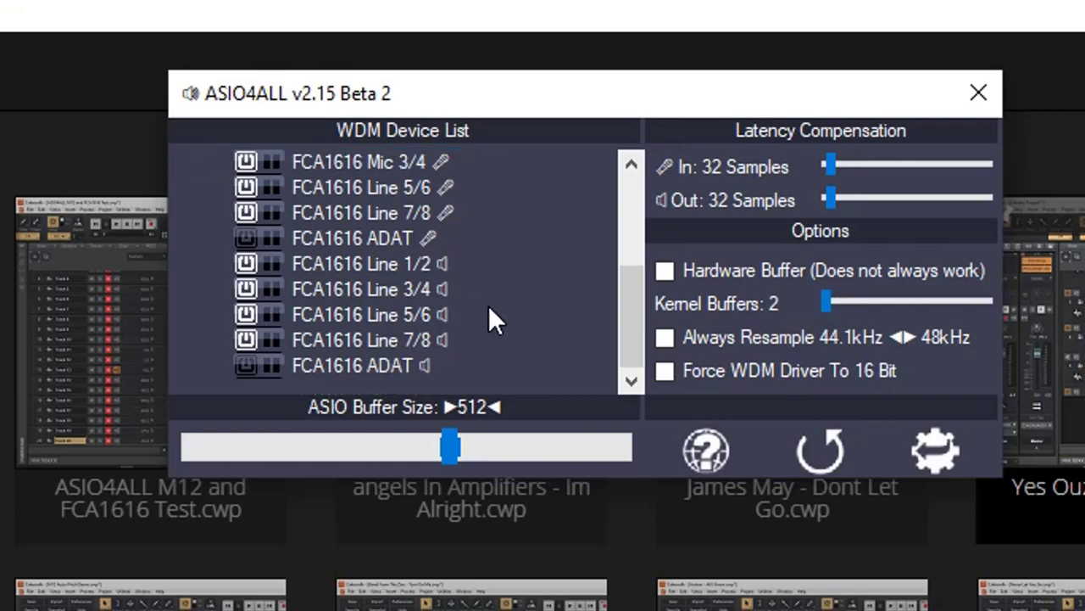
pyautogui.moveTo(330, 373)
pyautogui.scroll(1, 241, 202)
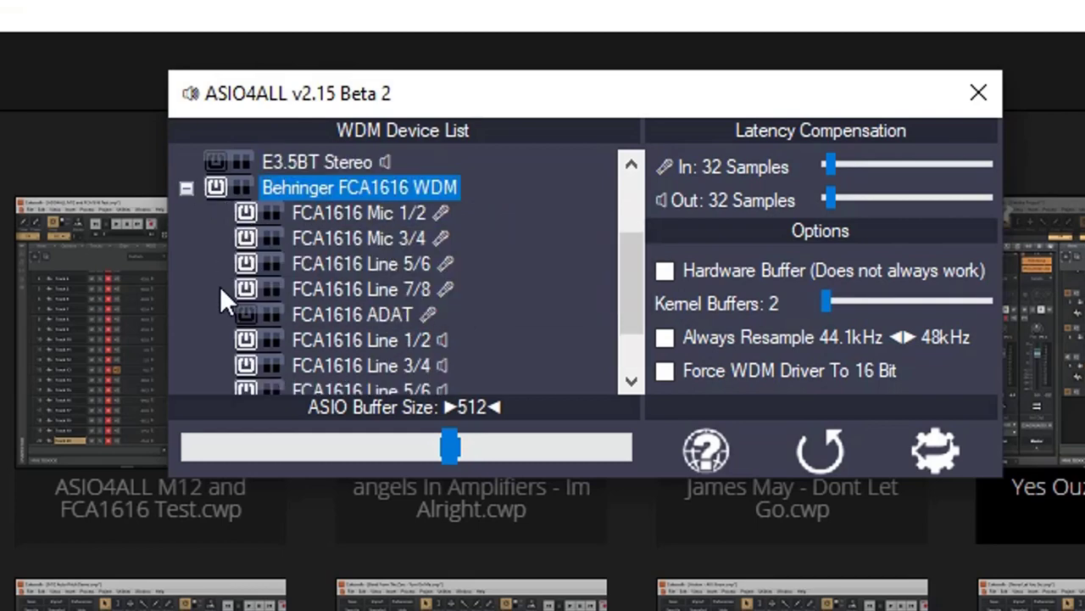
pyautogui.scroll(-1, 216, 305)
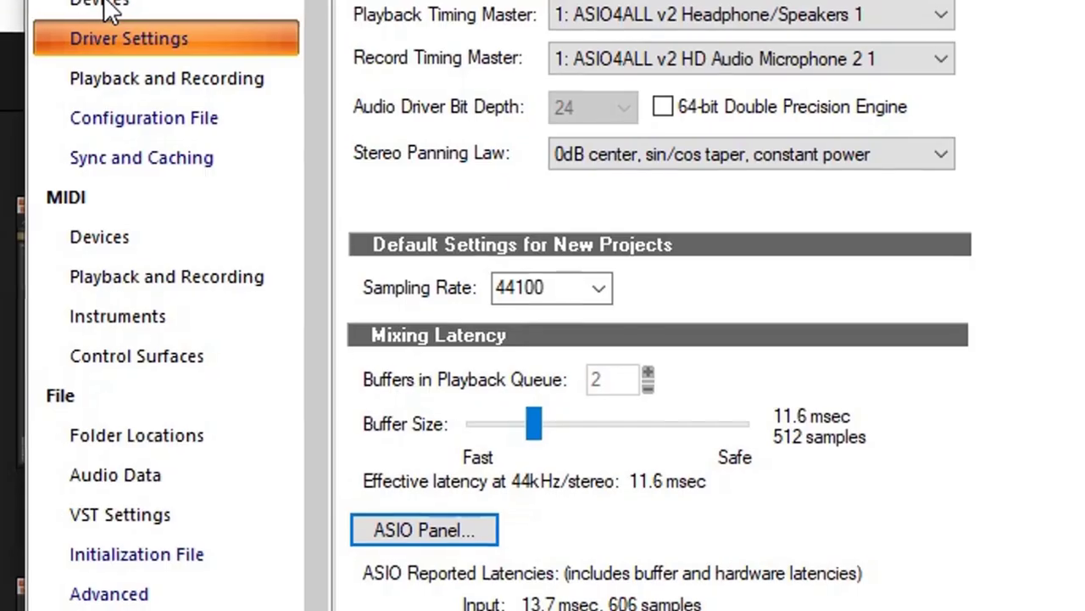
# - Disable the HD Audio Microphone input and Headphone/Speakers output drivers, then apply the changes
pyautogui.click(300, 54)
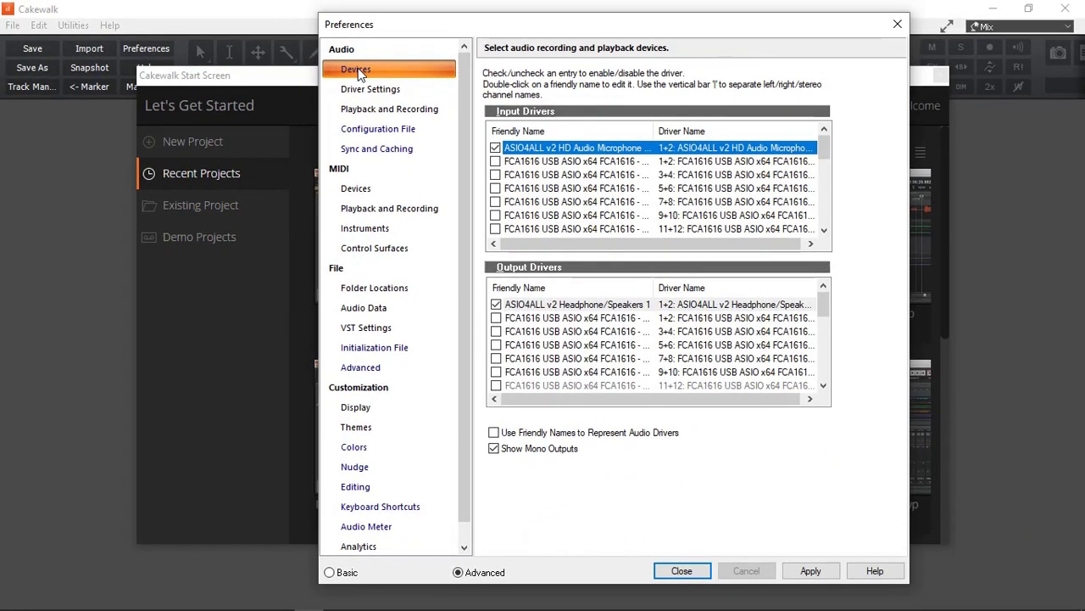
pyautogui.click(495, 147)
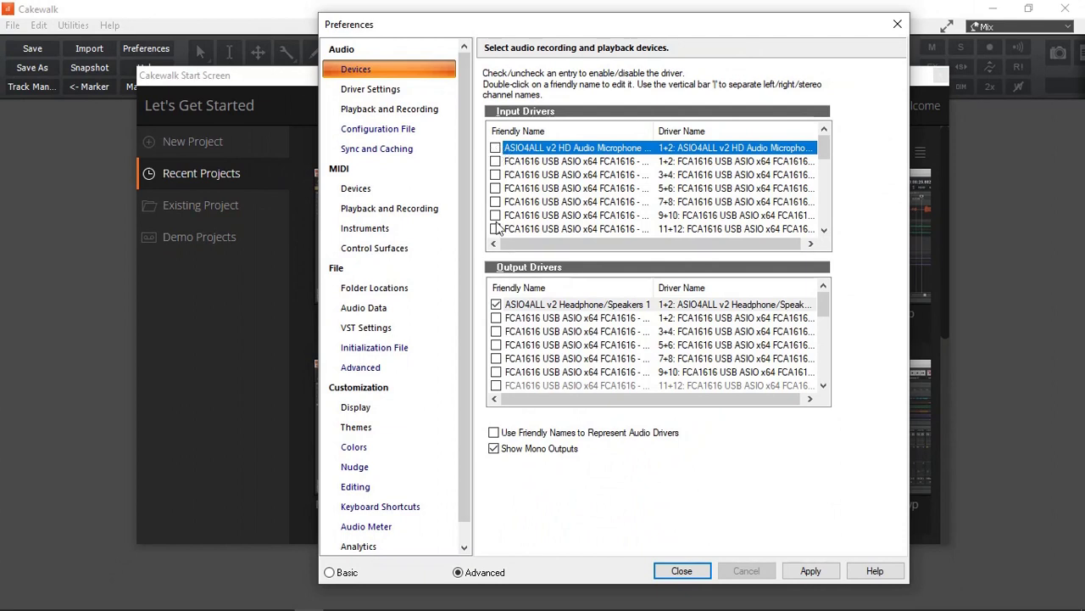
pyautogui.click(497, 304)
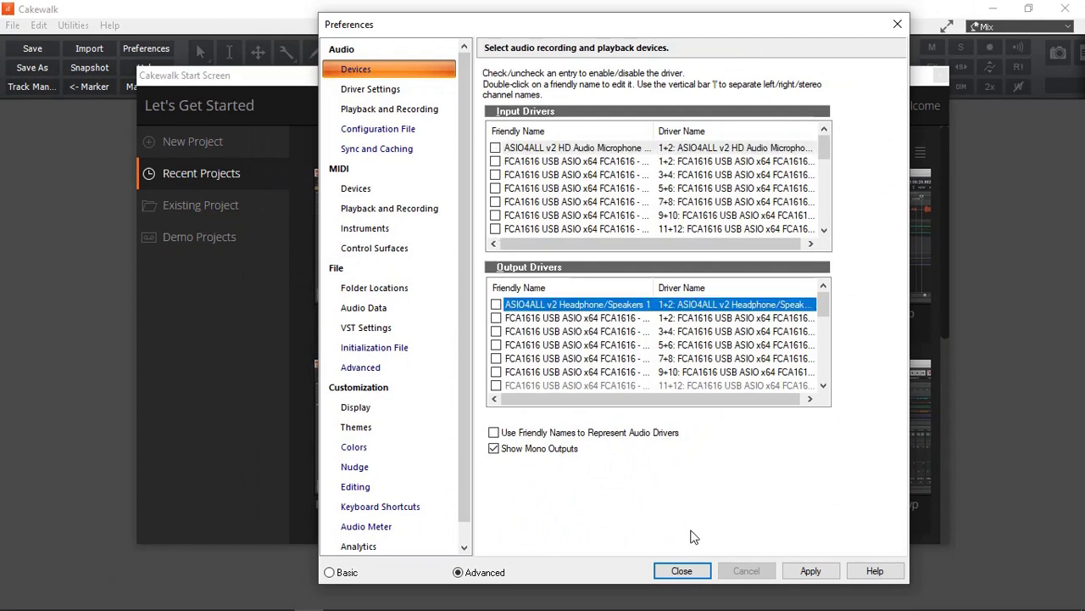
pyautogui.click(810, 573)
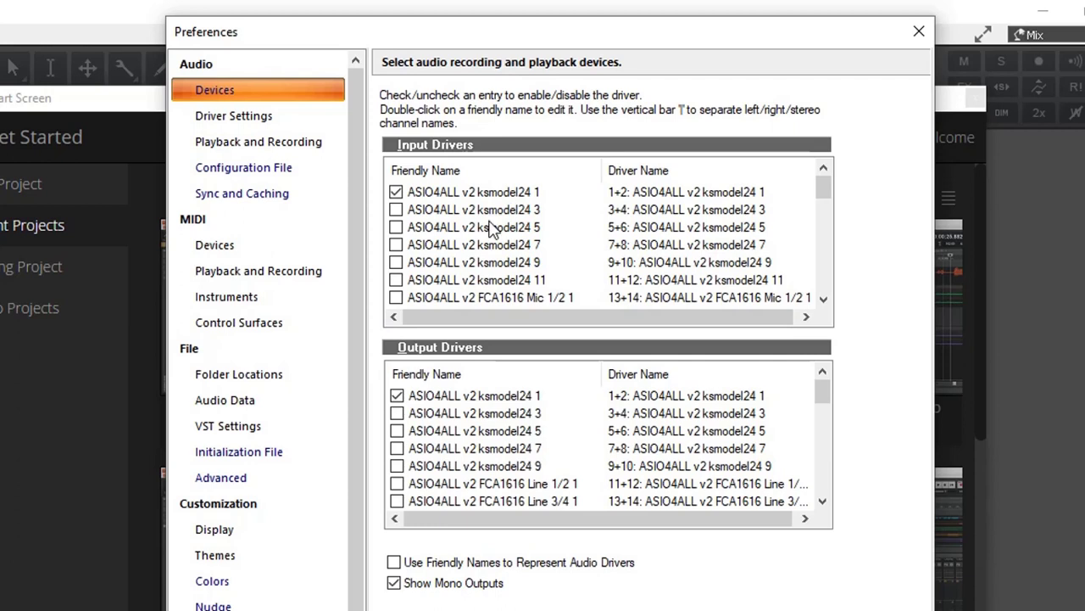
# - Enable the ksmodel24 3, 5, 7, 9 and 11 input drivers
pyautogui.scroll(-1, 490, 225)
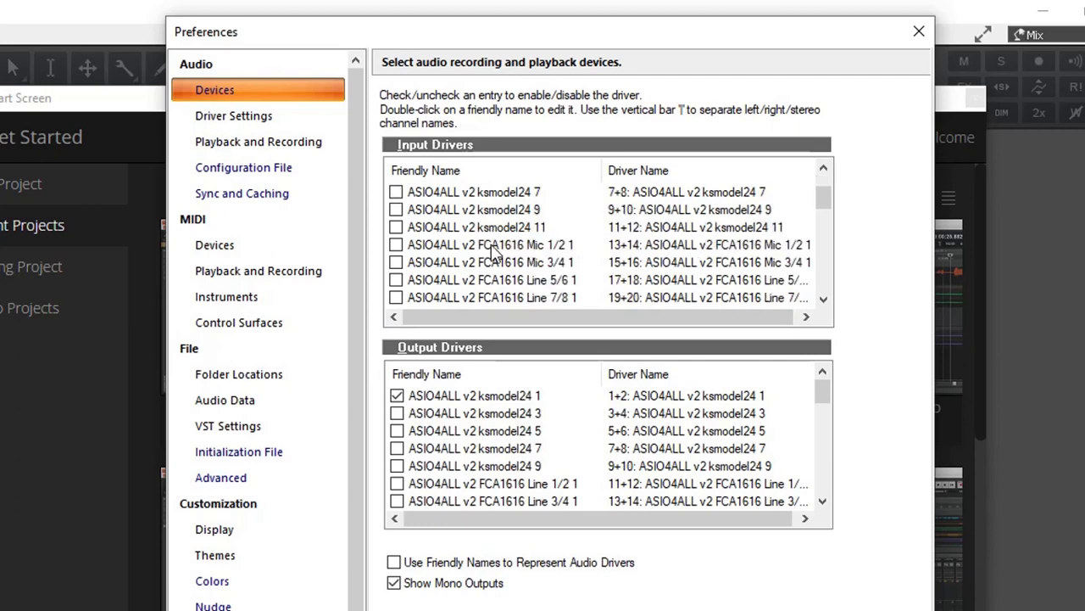
pyautogui.scroll(-1, 494, 269)
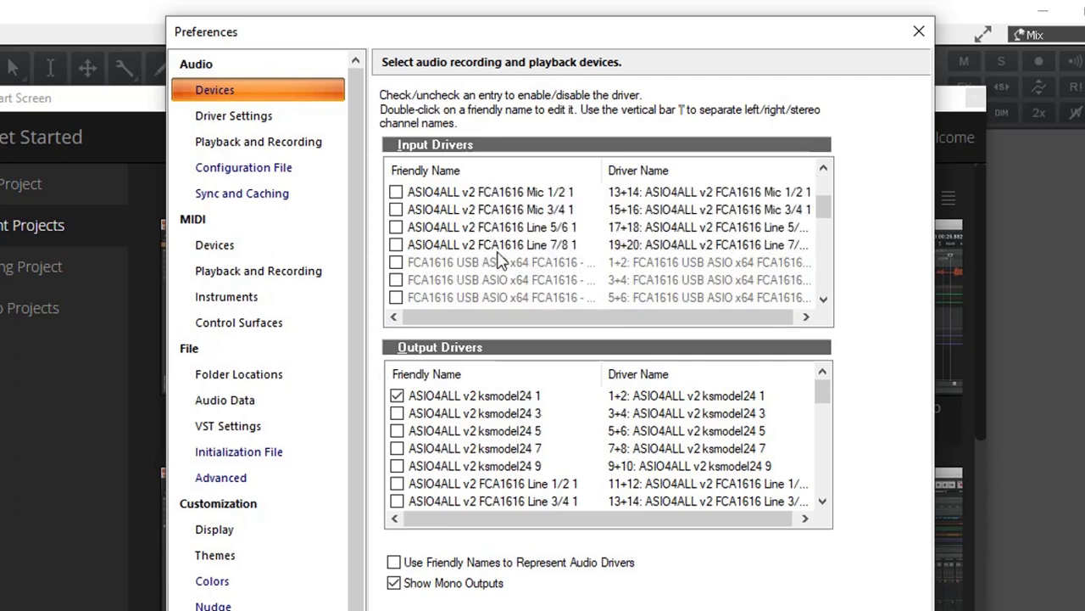
pyautogui.scroll(2, 513, 239)
pyautogui.scroll(-4, 513, 241)
pyautogui.scroll(-4, 513, 242)
pyautogui.scroll(8, 513, 242)
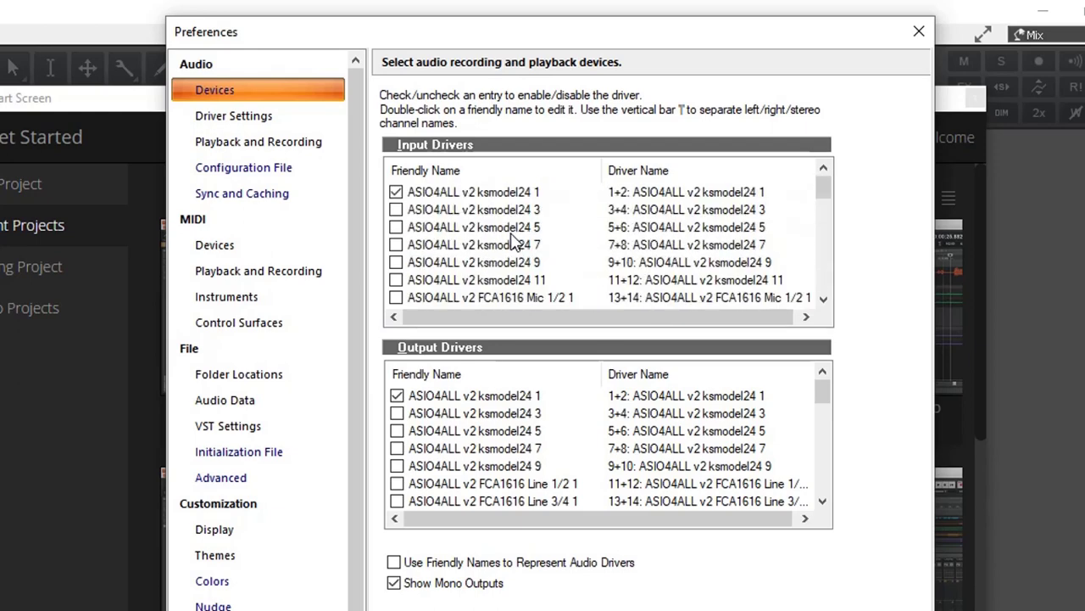
pyautogui.click(396, 210)
pyautogui.click(396, 228)
pyautogui.click(396, 244)
pyautogui.click(396, 262)
pyautogui.click(396, 280)
# - Enable the FCA1616 Mic 1/2, Mic 3/4, Line 5/6 and Line 7/8 input drivers
pyautogui.scroll(-1, 397, 290)
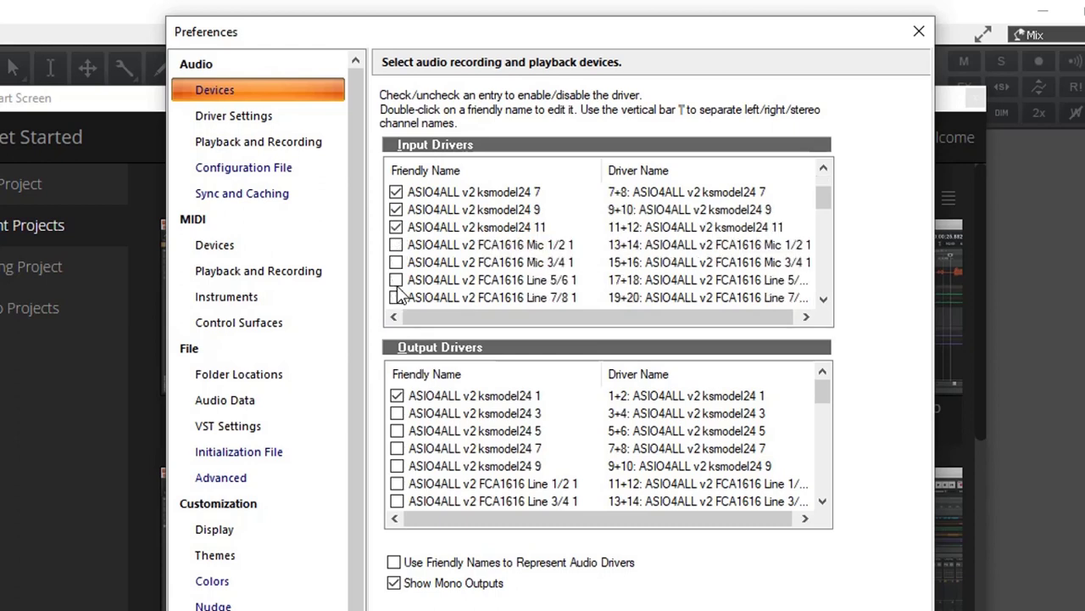
pyautogui.click(396, 245)
pyautogui.click(396, 262)
pyautogui.click(396, 280)
pyautogui.click(396, 298)
# - Enable the ksmodel24 3, 5, 7 and 9 output drivers
pyautogui.scroll(-2, 465, 286)
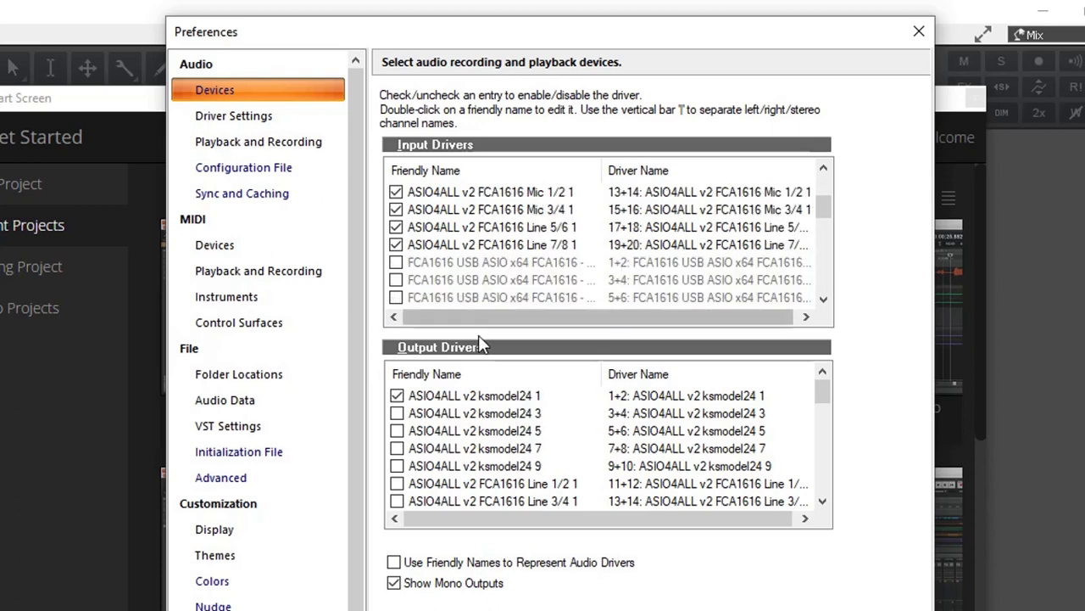
pyautogui.click(396, 413)
pyautogui.click(397, 431)
pyautogui.click(396, 448)
pyautogui.click(397, 466)
# - Enable the FCA1616 Line 1/2, 3/4, 5/6 and 7/8 output drivers
pyautogui.scroll(-1, 398, 481)
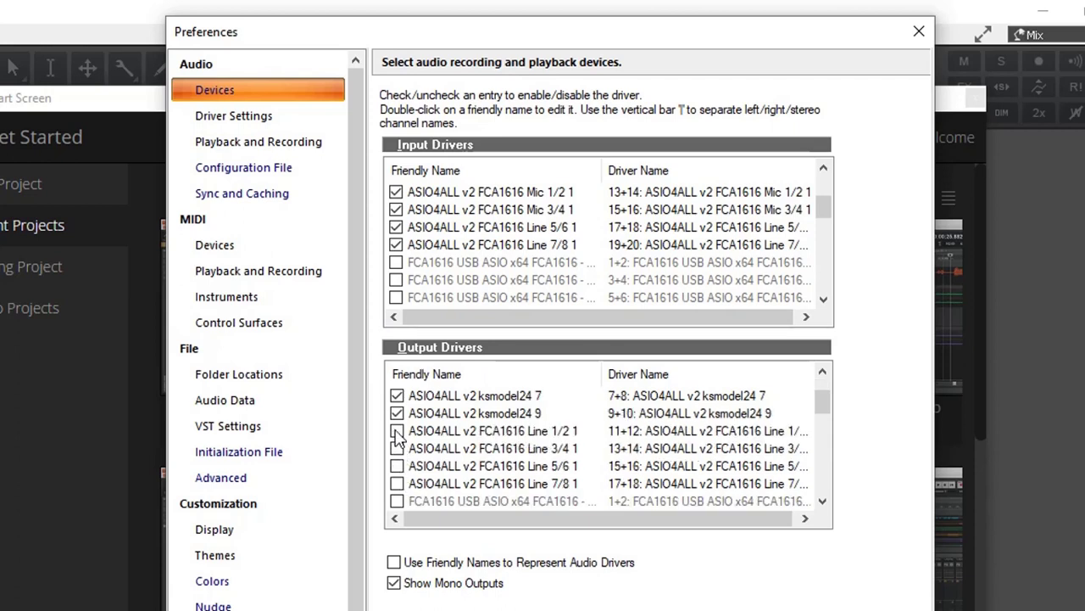
pyautogui.click(397, 430)
pyautogui.click(397, 447)
pyautogui.click(397, 466)
pyautogui.click(396, 483)
pyautogui.scroll(-1, 515, 482)
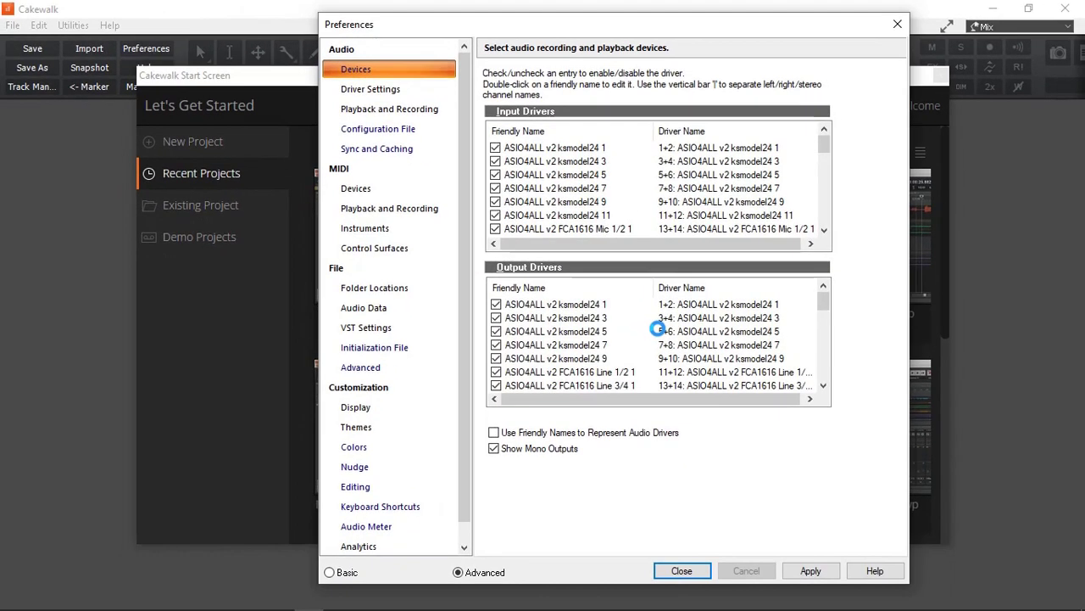
# - Close Preferences, reopen the ASIO4ALL M12 and FCA1616 Test project, and zoom the timeline in
pyautogui.click(681, 571)
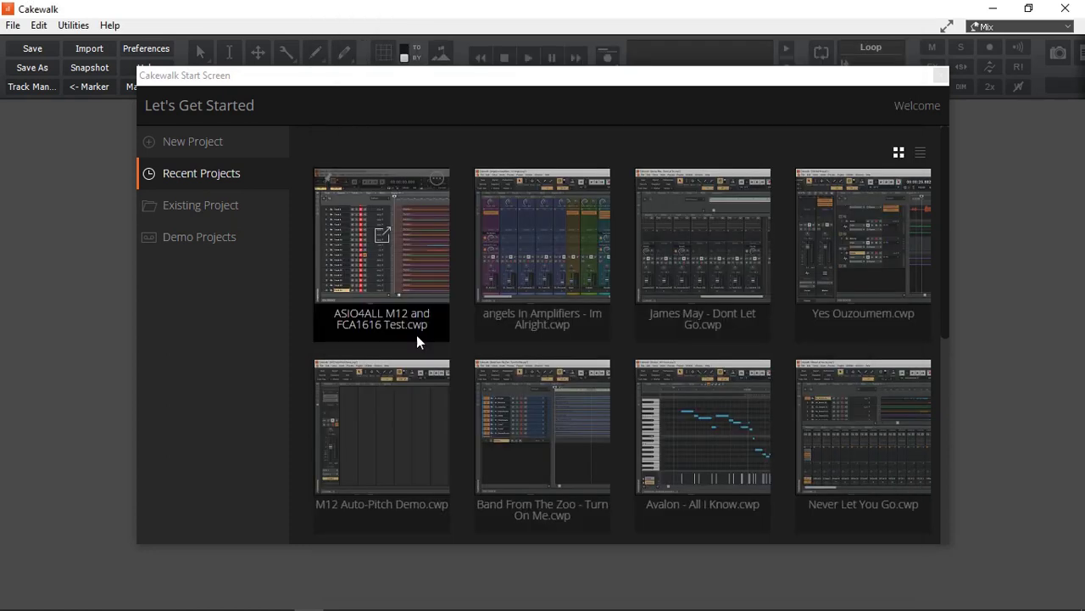
pyautogui.click(382, 267)
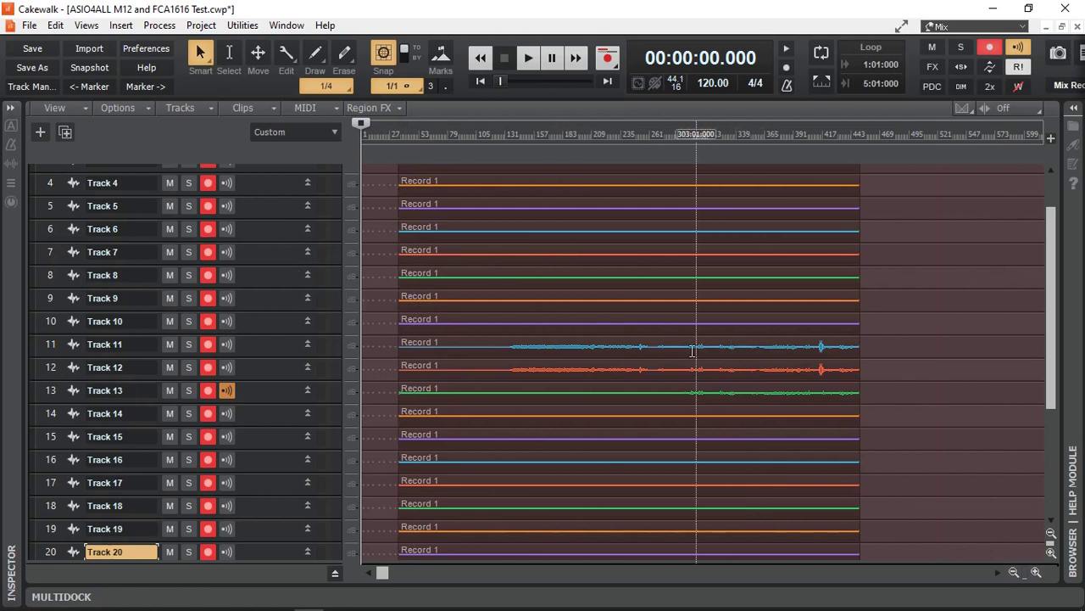
pyautogui.moveTo(650, 122); pyautogui.dragTo(646, 161)
pyautogui.scroll(-3, 451, 370)
pyautogui.scroll(5, 451, 370)
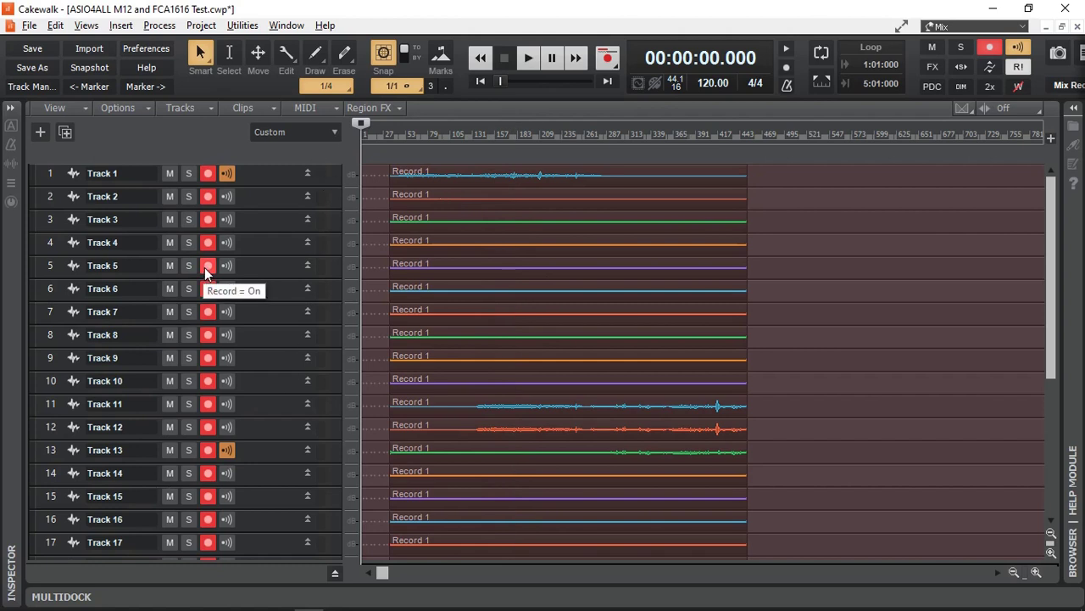
# - Open the Console with Alt+3, enlarge it, and list Track 1's ASIO4ALL v2 input choices
pyautogui.hotkey('alt', '3')
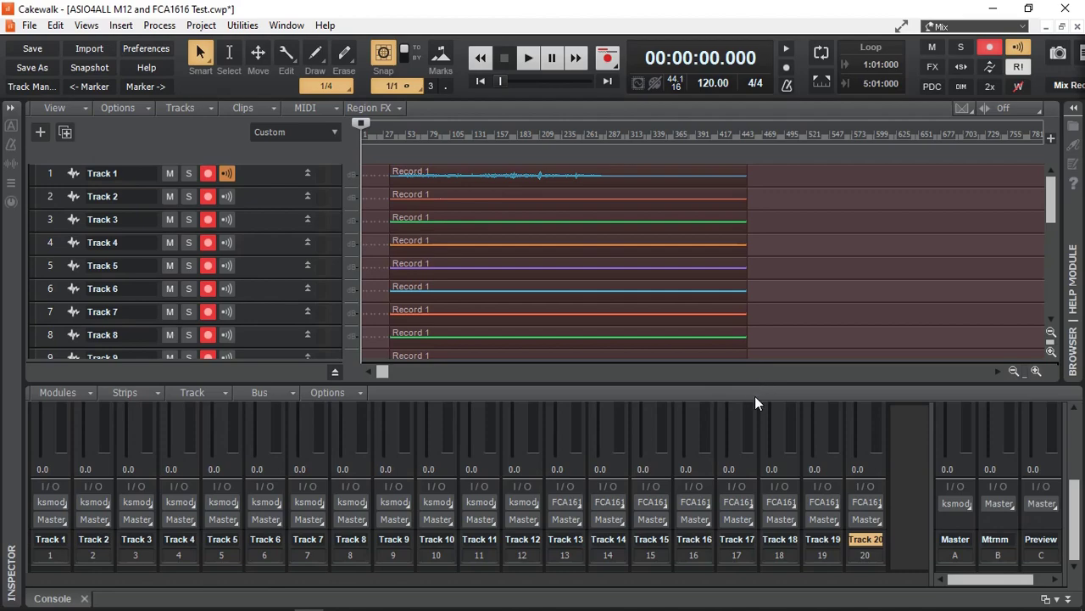
pyautogui.moveTo(749, 383); pyautogui.dragTo(729, 188)
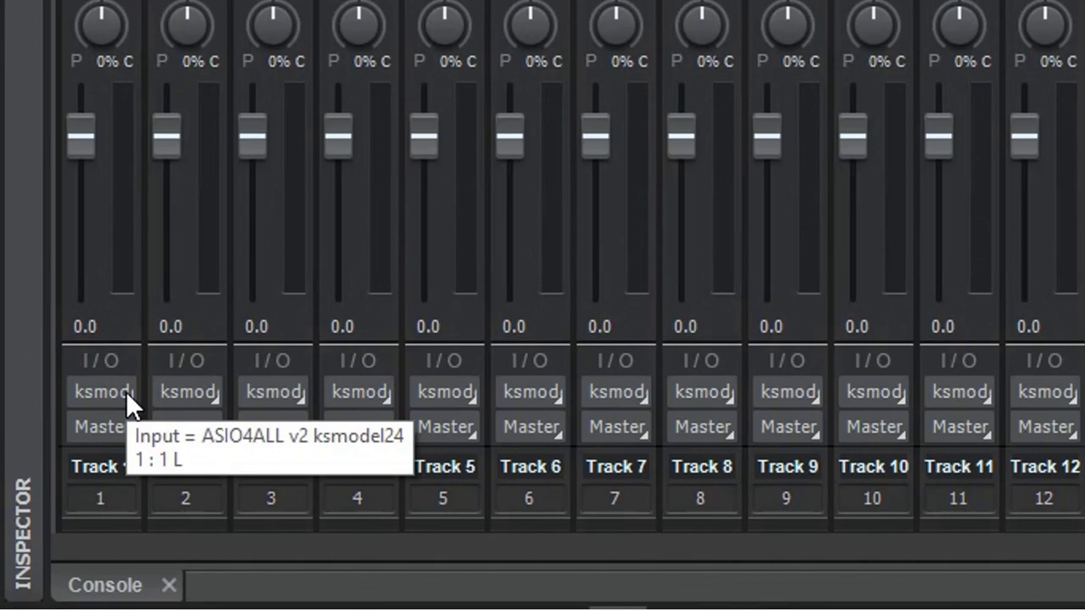
pyautogui.click(76, 477)
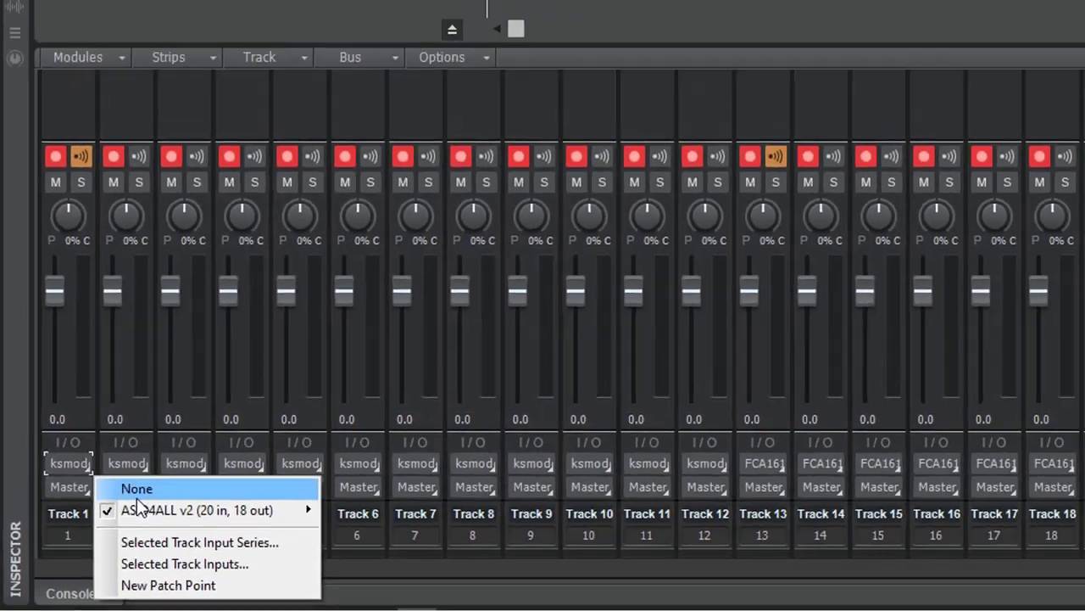
pyautogui.moveTo(282, 469)
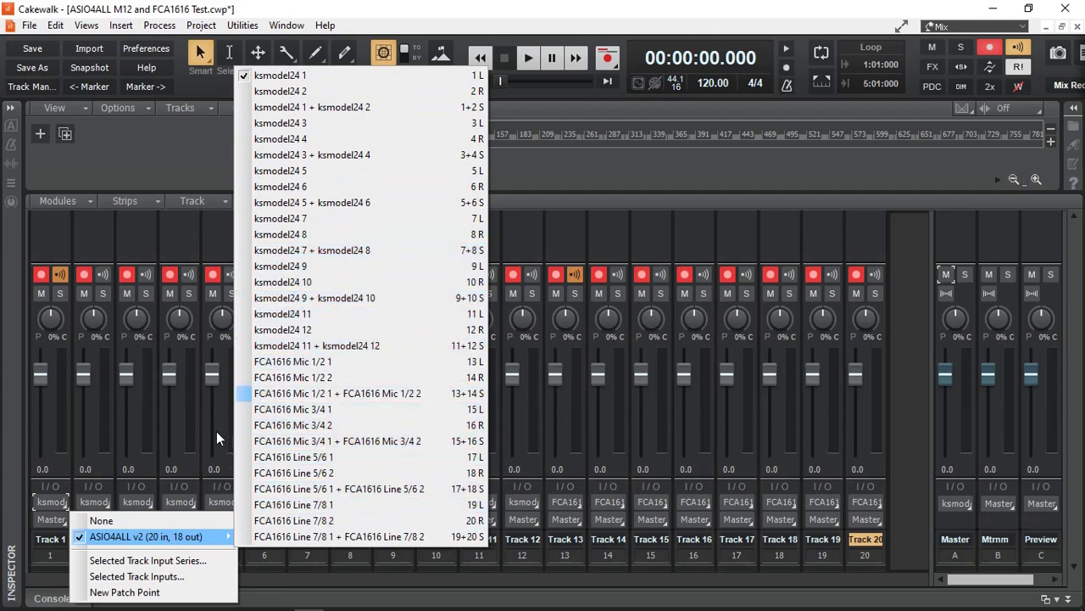
pyautogui.click(138, 184)
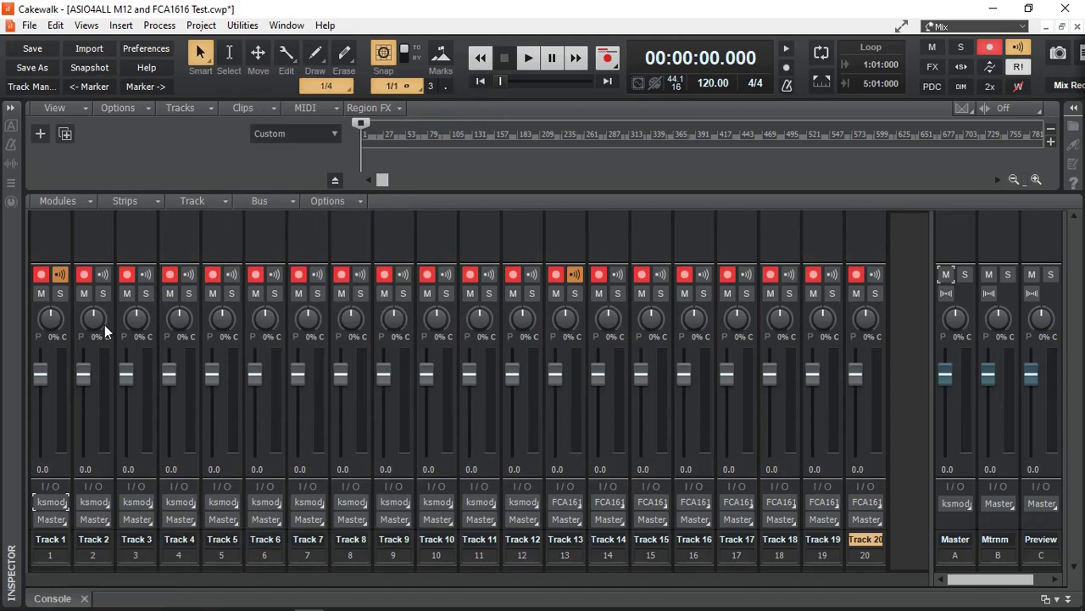
pyautogui.click(66, 524)
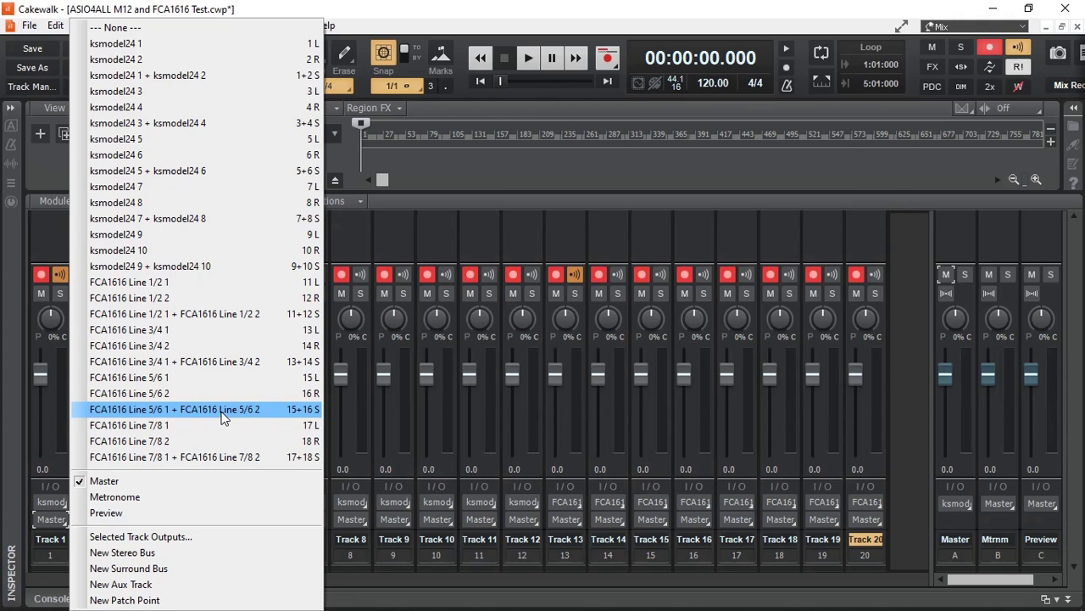
pyautogui.click(918, 524)
pyautogui.click(968, 503)
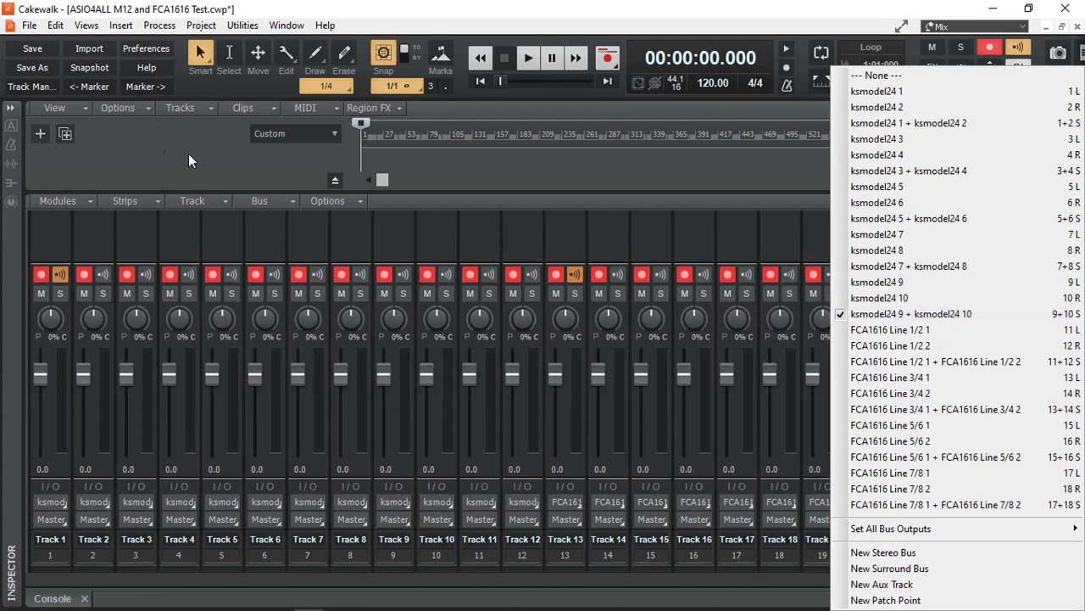
pyautogui.click(151, 153)
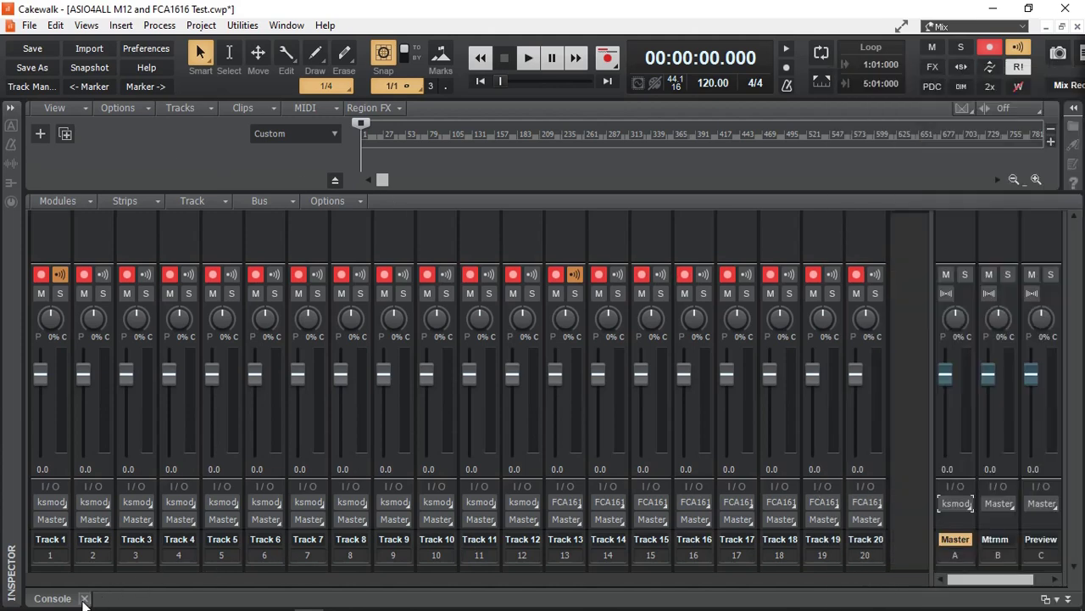
# - Close the Console tab and review the 20 recorded tracks in the track view
pyautogui.click(84, 599)
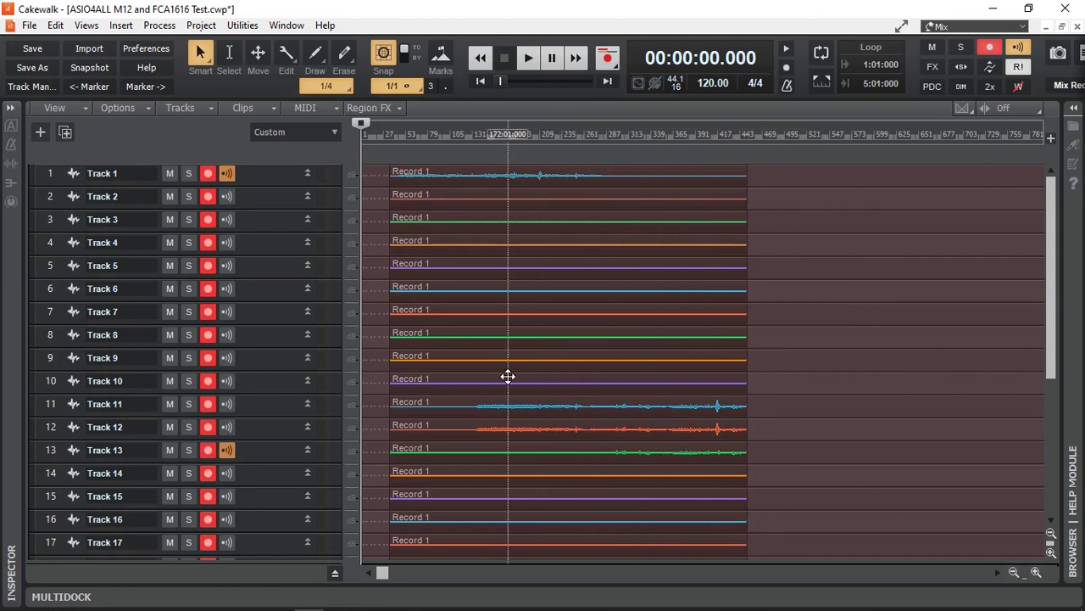
pyautogui.scroll(-3, 508, 375)
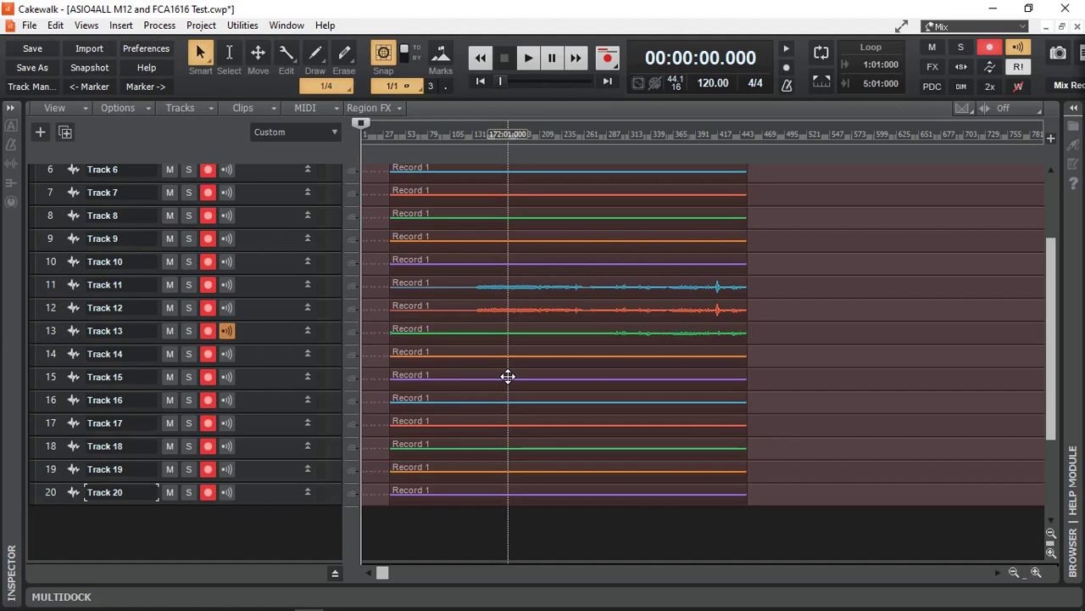
pyautogui.scroll(5, 508, 376)
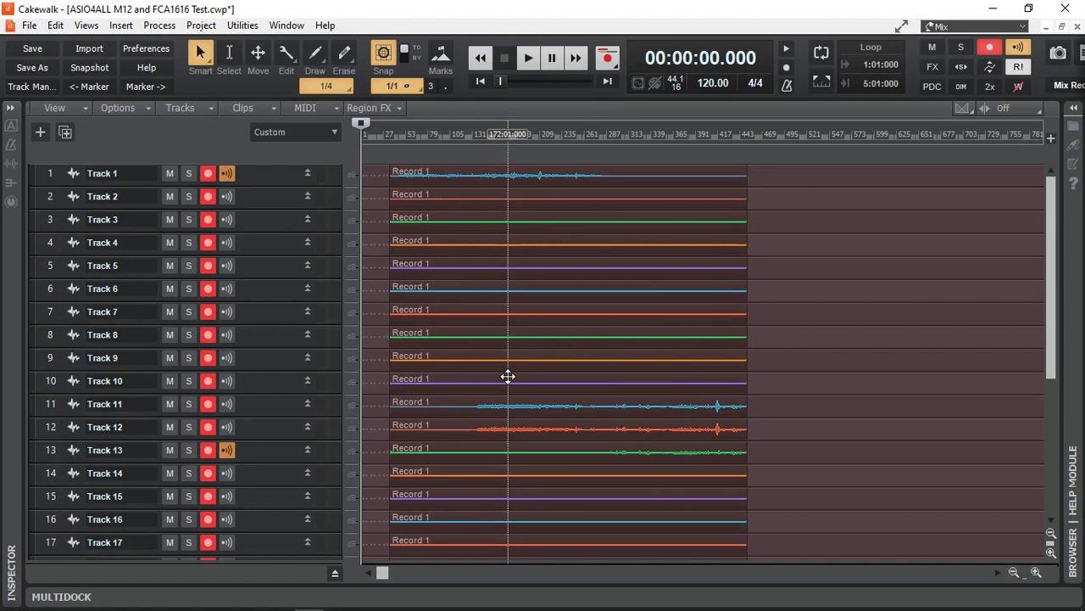